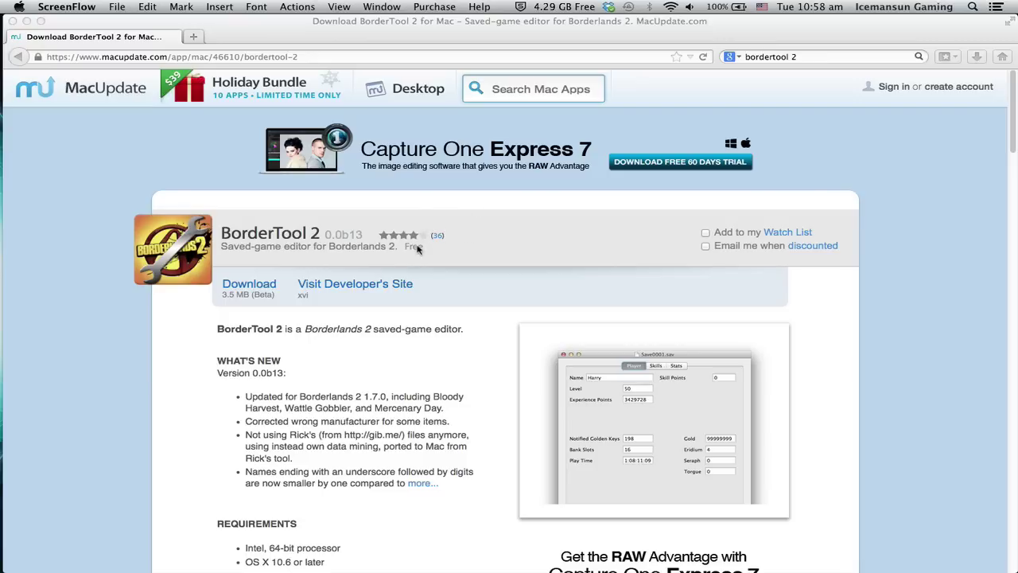
# Bring Firefox forward on MacUpdate's BorderTool 2 page (version 0.0b13, 3.5 MB, free save editor).
pyautogui.click(222, 233)
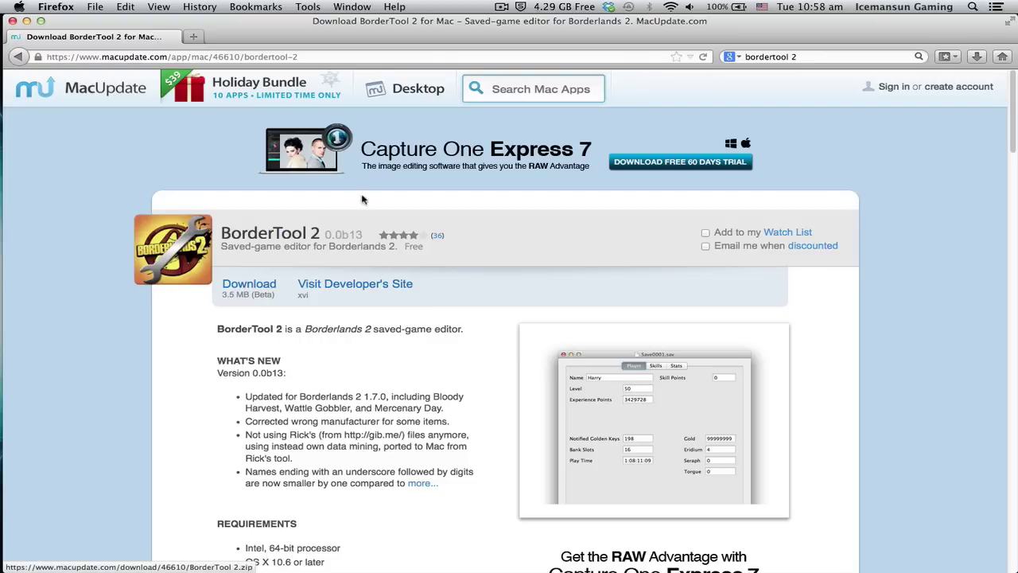
pyautogui.moveTo(405, 84)
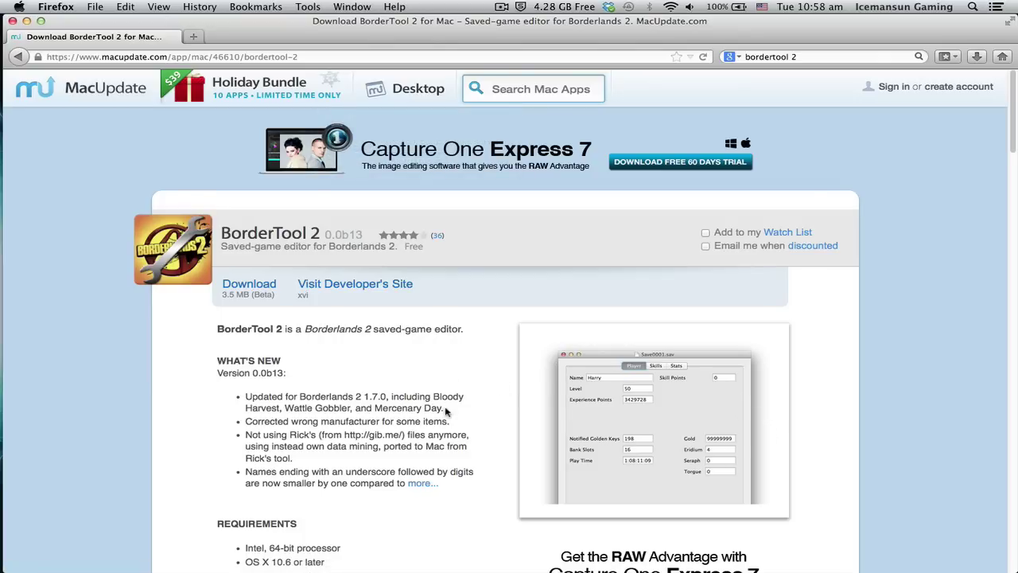
# Hide Firefox, switch to BorderTool 2, and bring up its File > Open dialog centred on screen.
pyautogui.press('super+q')
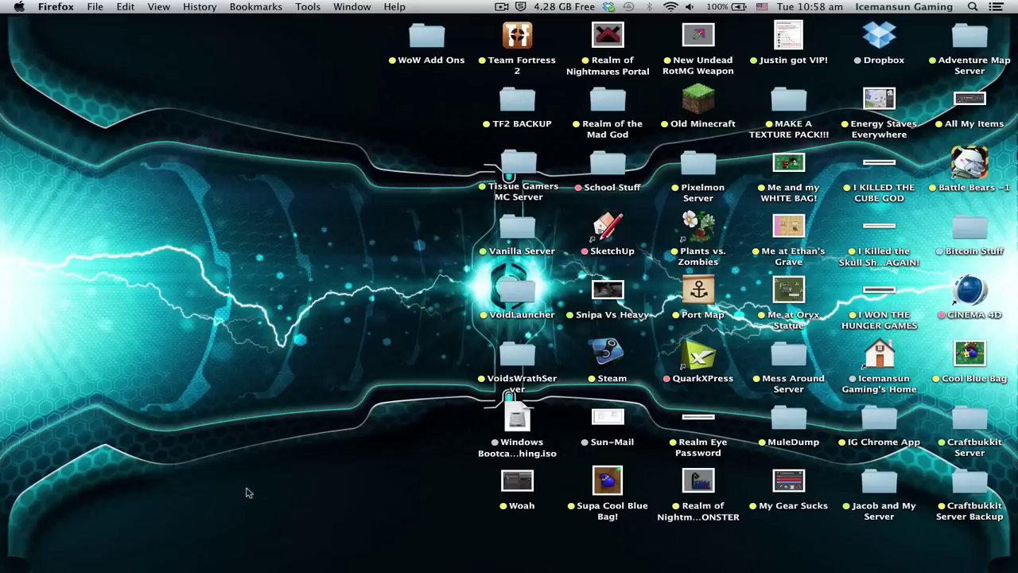
pyautogui.click(36, 510)
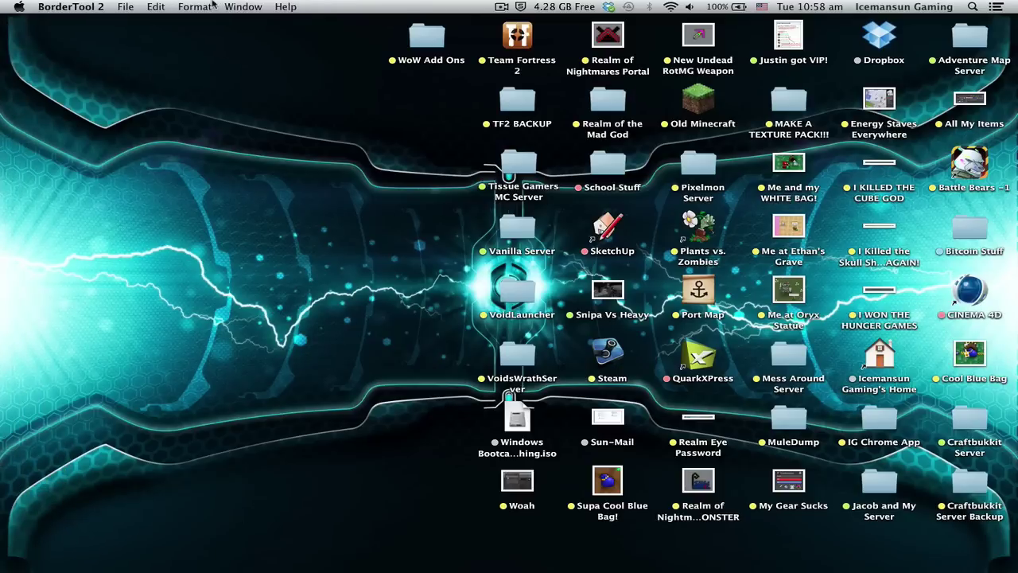
pyautogui.click(125, 7)
pyautogui.click(134, 23)
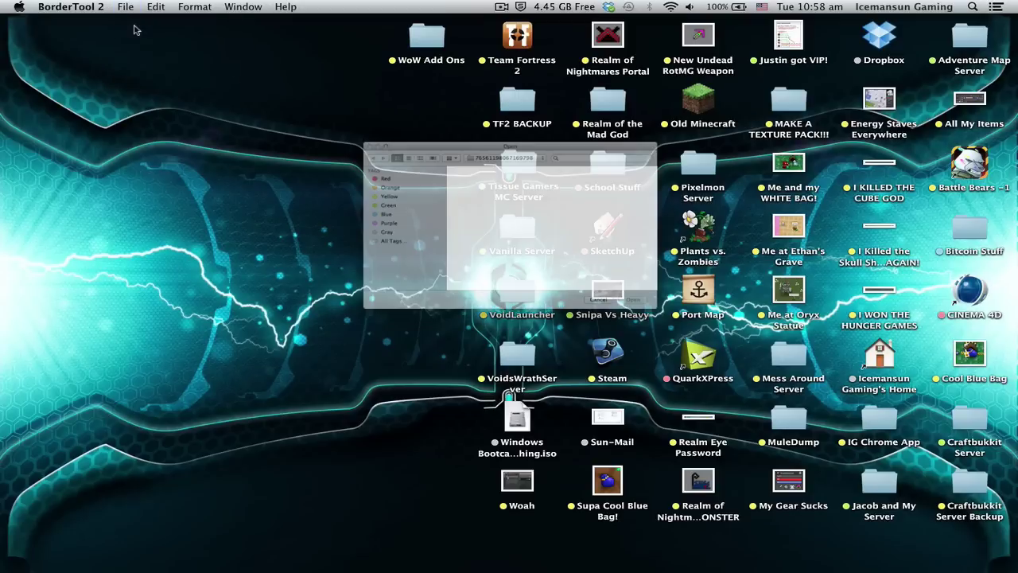
pyautogui.moveTo(442, 99); pyautogui.dragTo(406, 82)
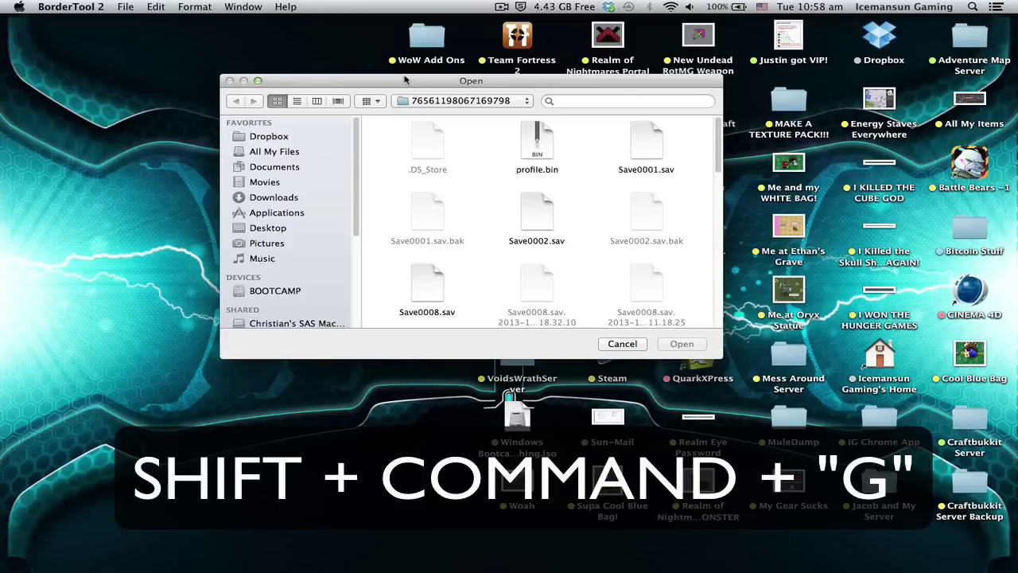
# Jump the Open dialog to the ~/Library/Application Support/ folder.
pyautogui.press('shift+super+g')
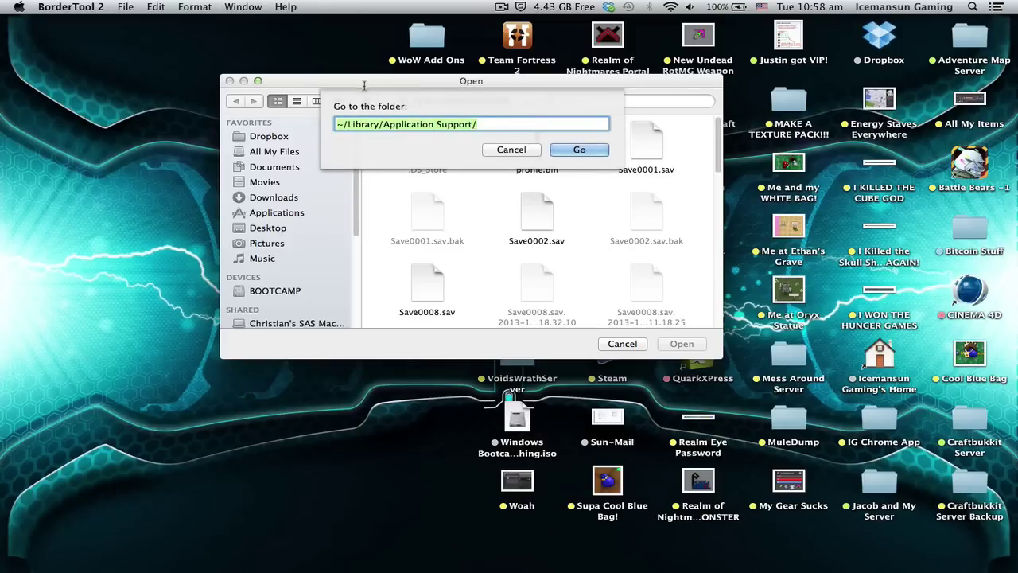
pyautogui.click(485, 123)
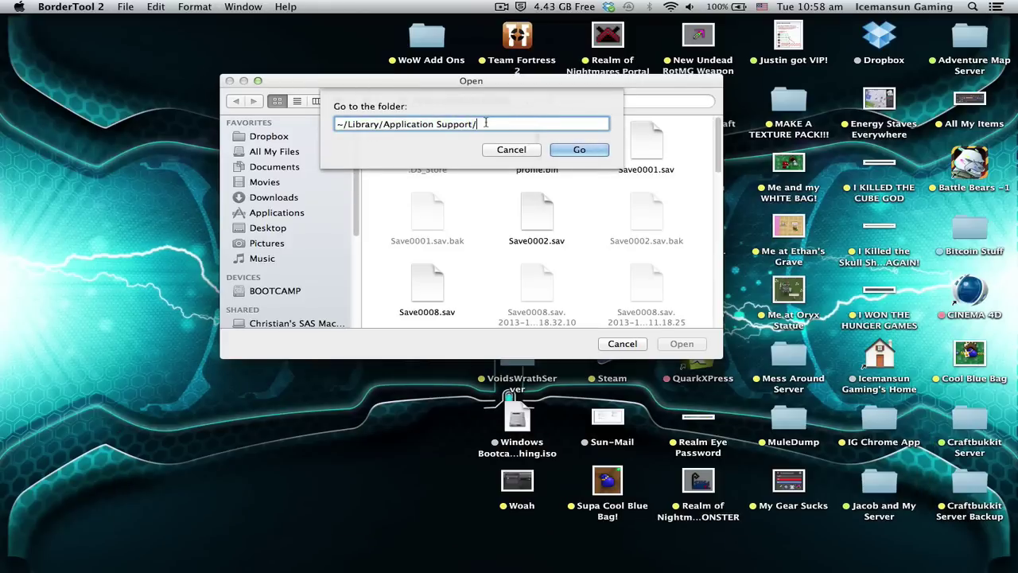
pyautogui.tripleClick(485, 123)
pyautogui.click(494, 127)
pyautogui.click(570, 148)
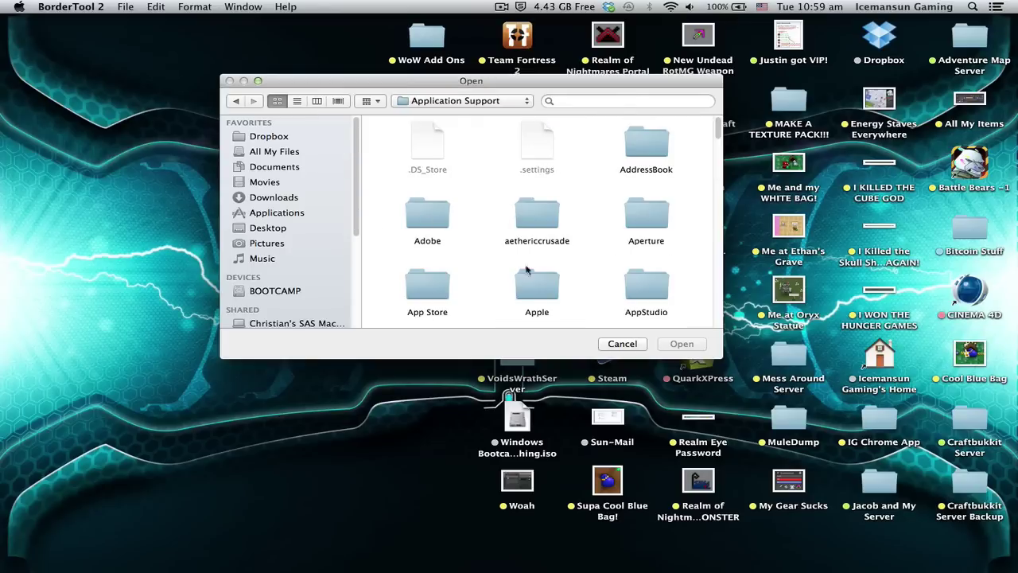
pyautogui.scroll(-10, 525, 270)
pyautogui.scroll(8, 519, 239)
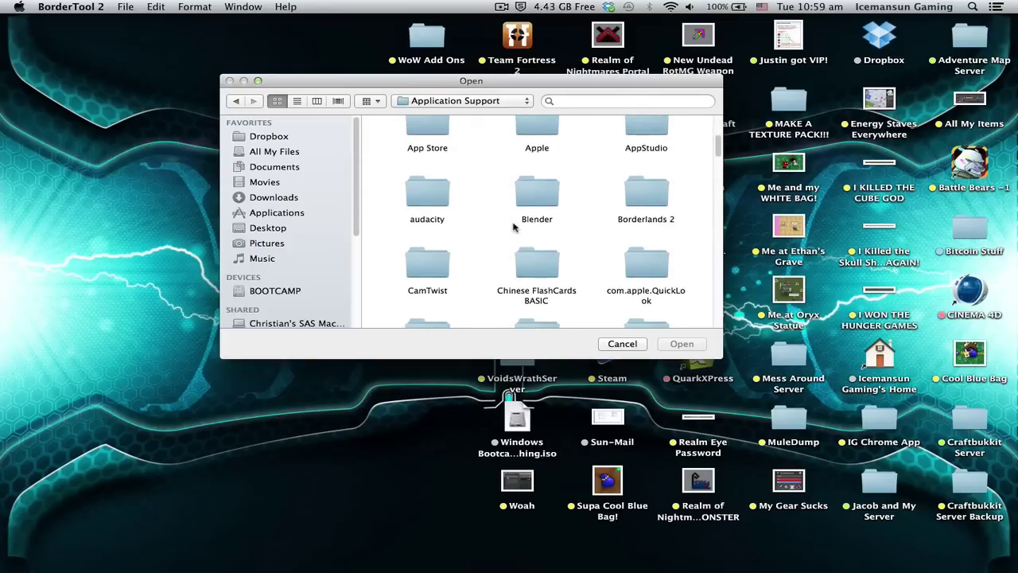
# Go into Borderlands 2 > WillowGame > SaveData > the numbered folder and select Save0008.sav.
pyautogui.doubleClick(641, 199)
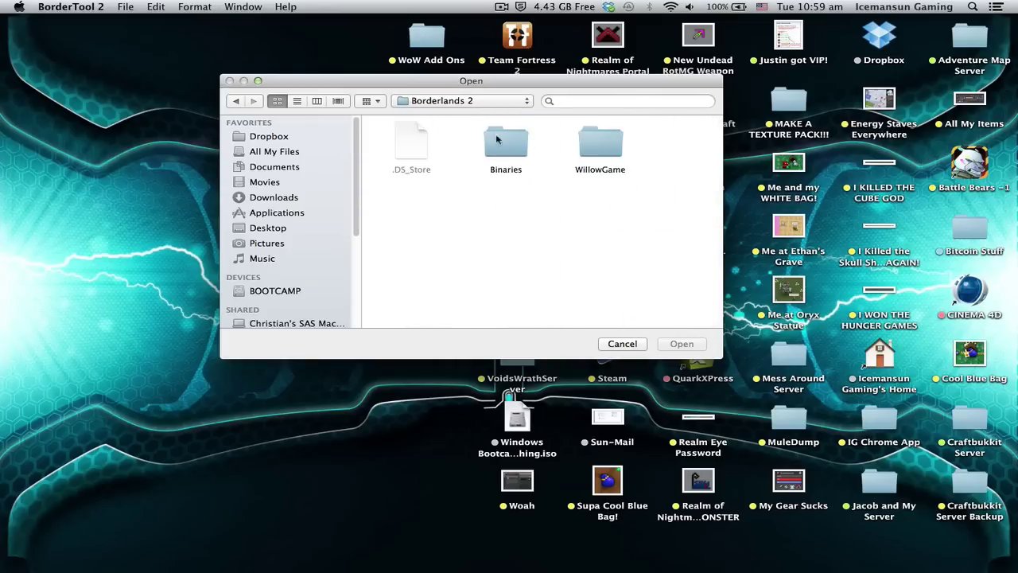
pyautogui.doubleClick(602, 159)
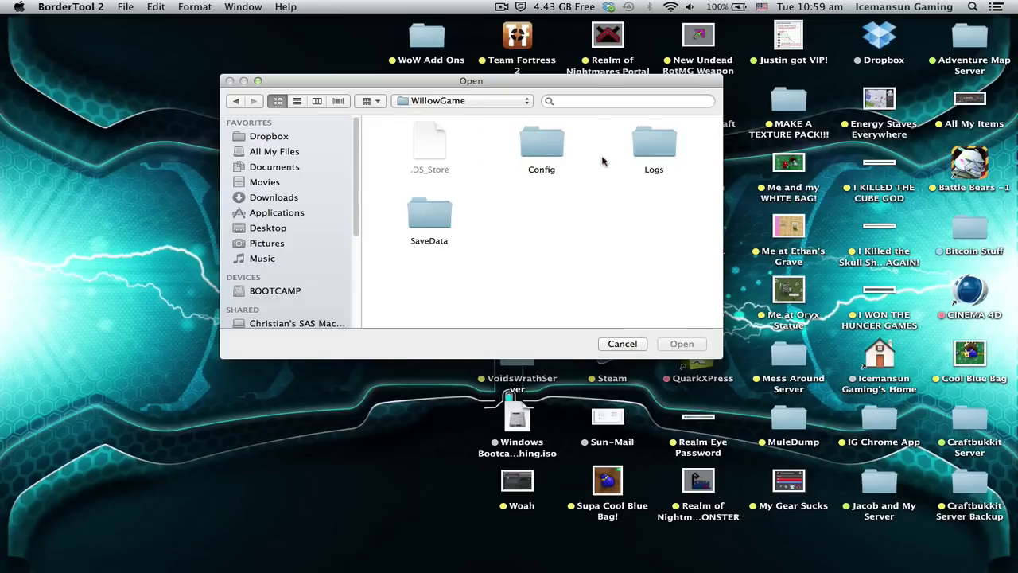
pyautogui.doubleClick(419, 209)
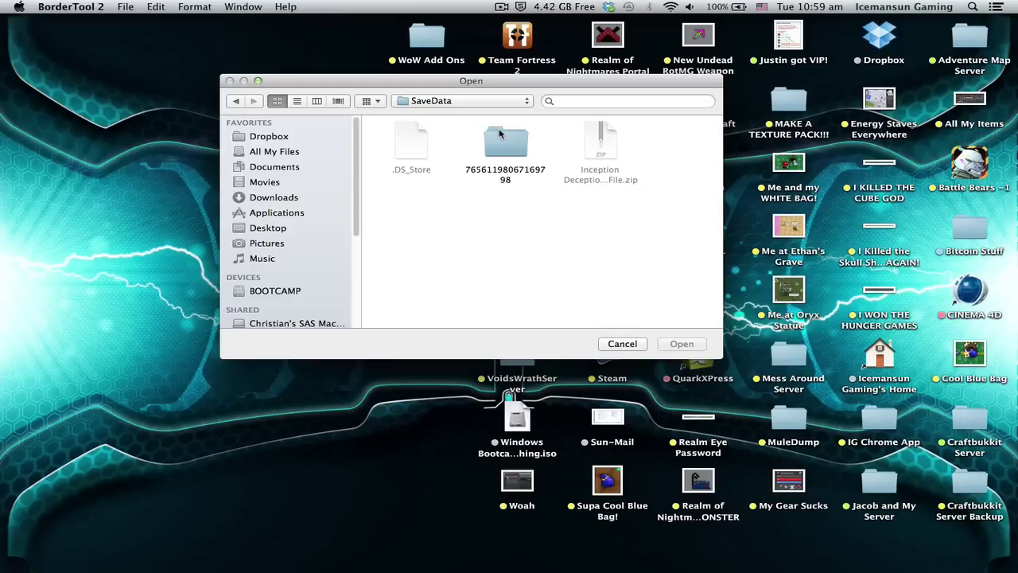
pyautogui.doubleClick(505, 142)
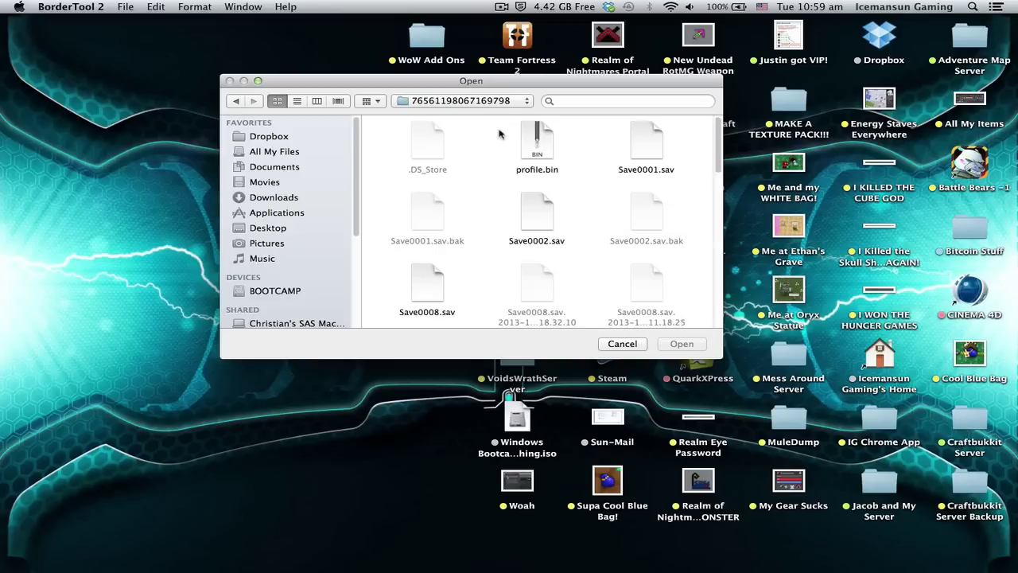
pyautogui.scroll(-1, 450, 230)
pyautogui.scroll(-5, 451, 231)
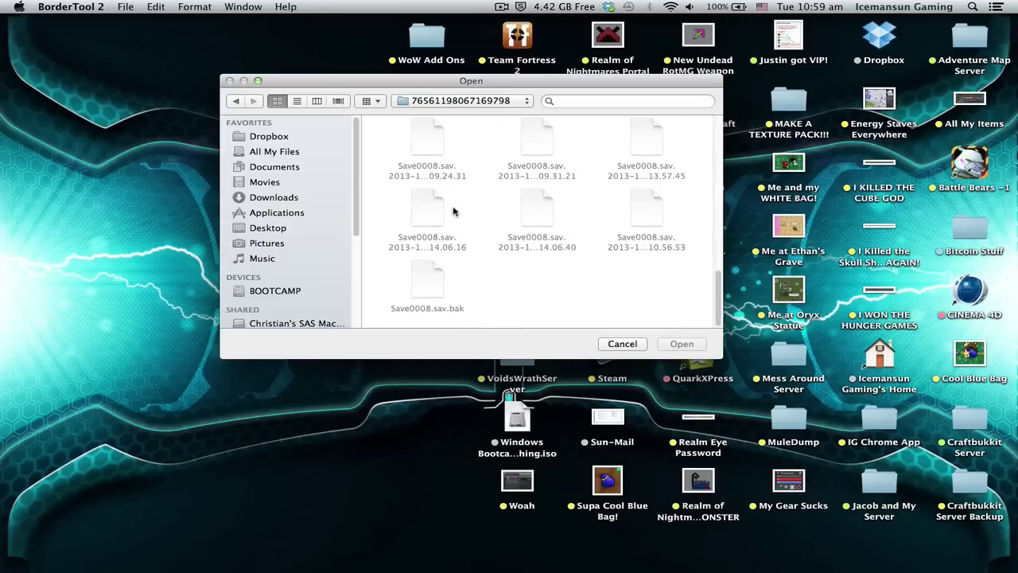
pyautogui.scroll(6, 454, 212)
pyautogui.scroll(-3, 550, 224)
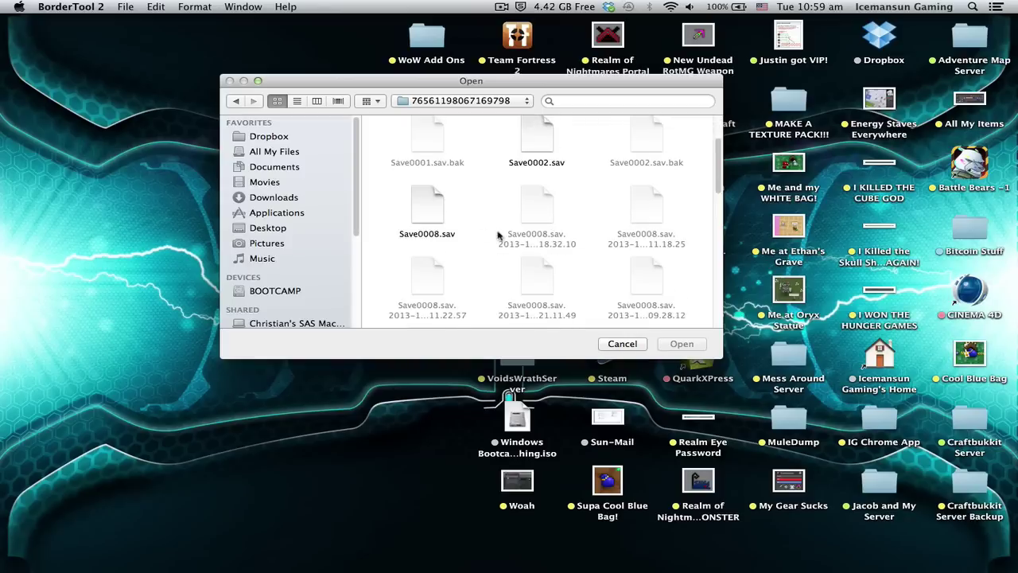
pyautogui.click(428, 219)
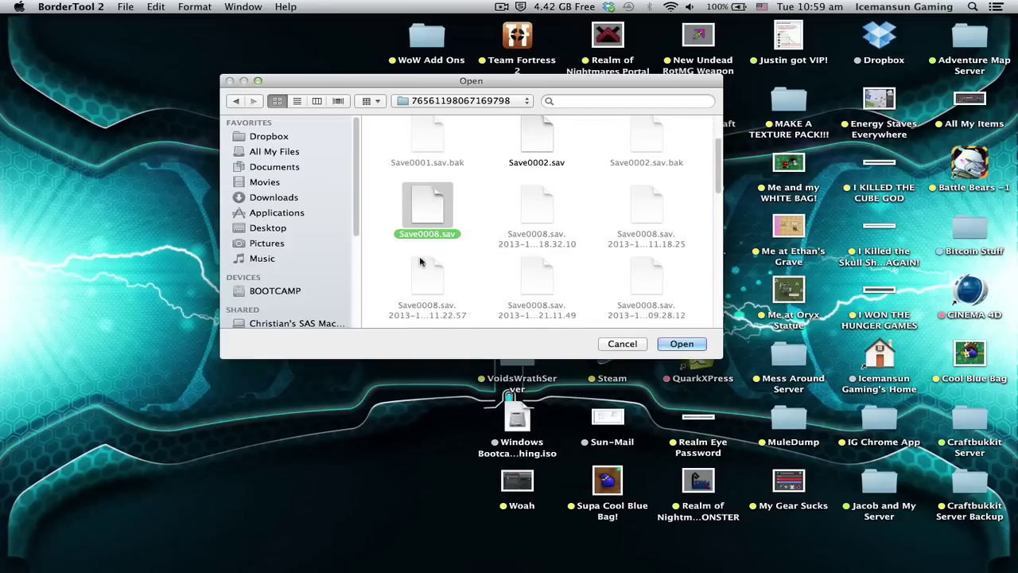
# Load Save0008.sav, centre the editor window, and retype the character's name.
pyautogui.click(686, 345)
pyautogui.moveTo(266, 97); pyautogui.dragTo(575, 97)
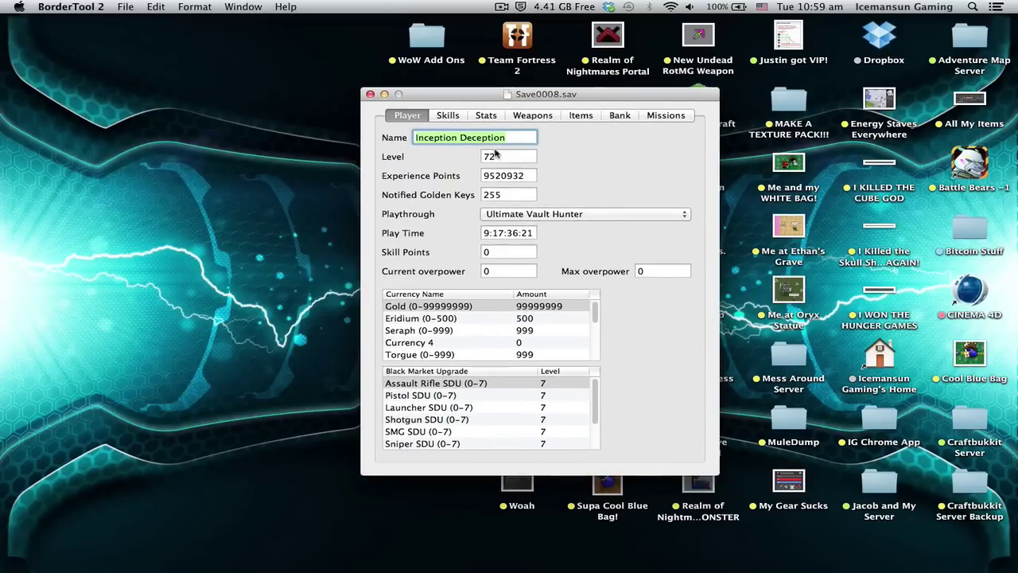
pyautogui.click(501, 135)
pyautogui.tripleClick(527, 137)
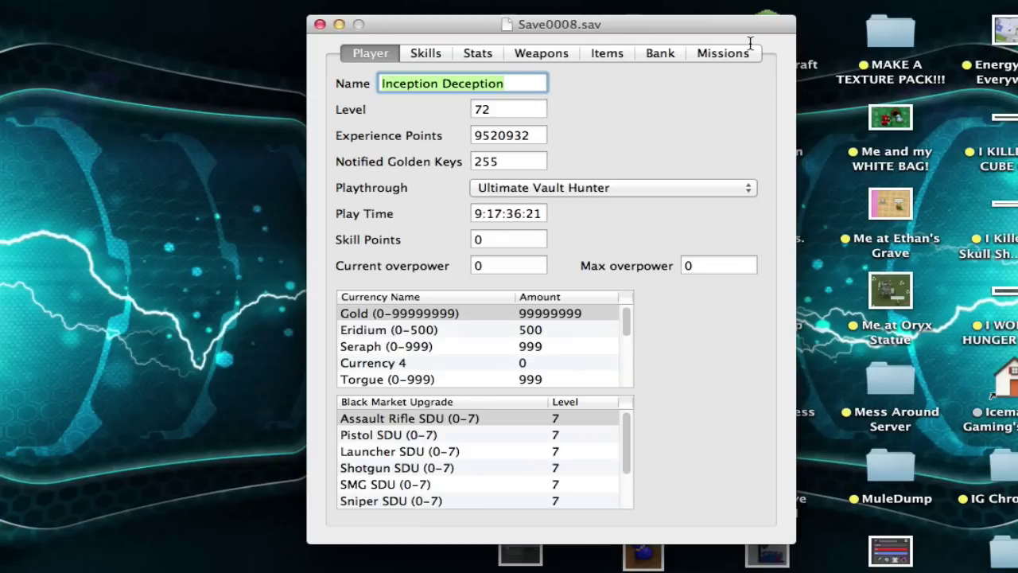
pyautogui.write('Clubbed Thumb G')
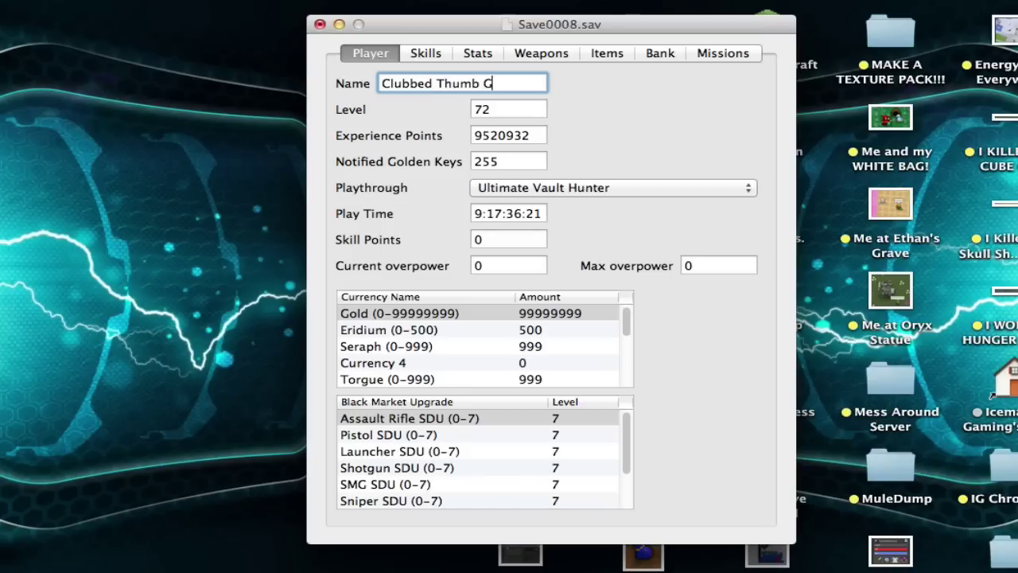
pyautogui.write('aming')
pyautogui.press('Tab')
# Set the Level to 5, then back to 72 to restore the experience points.
pyautogui.click(527, 135)
pyautogui.doubleClick(527, 136)
pyautogui.hotkey('shift', 'Tab')
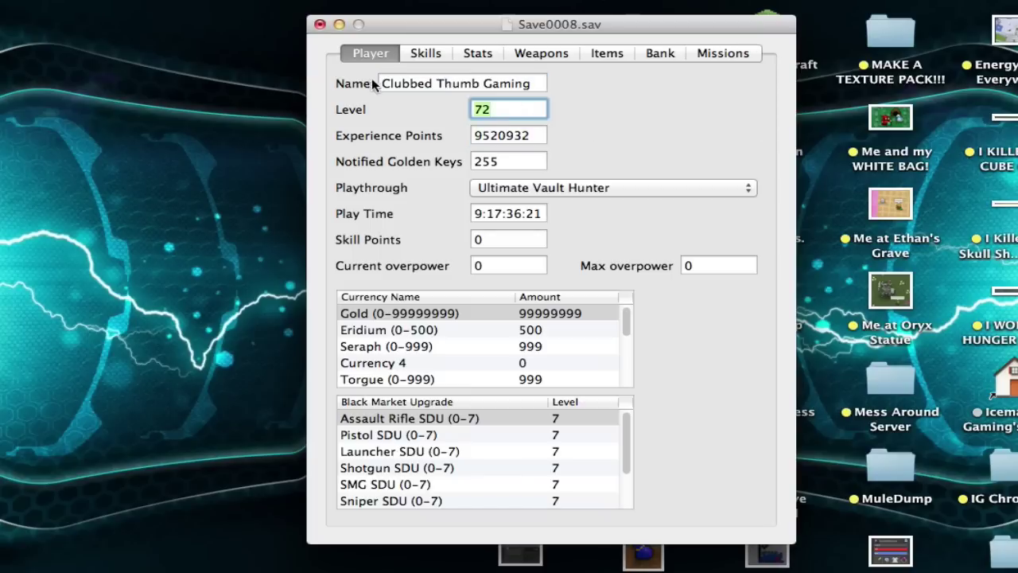
pyautogui.write('5')
pyautogui.press('Return')
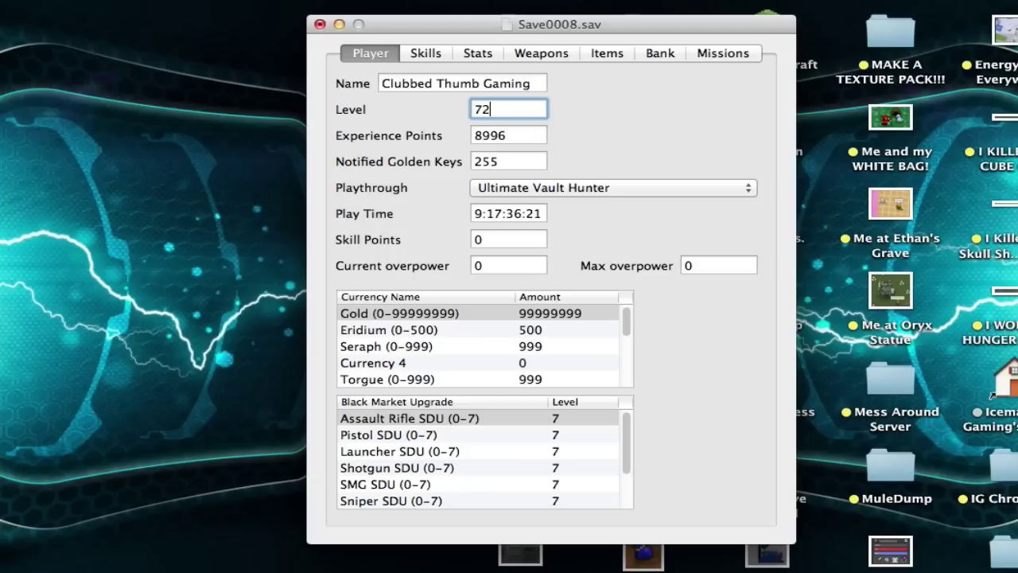
pyautogui.write('72')
pyautogui.press('Return')
# Review the Experience Points and Golden Keys (255) values and the Playthrough choices.
pyautogui.press('Tab')
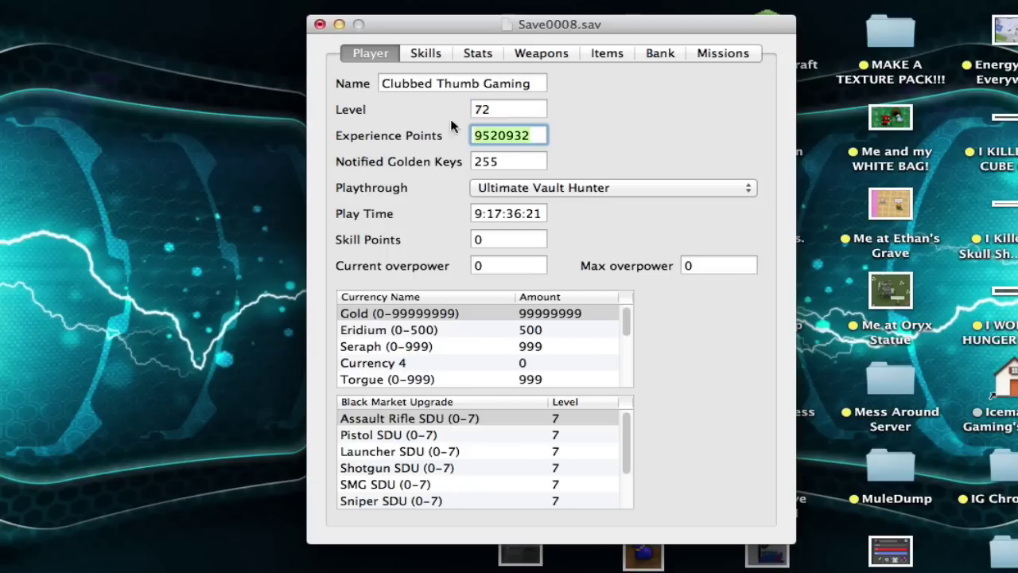
pyautogui.press('Tab')
pyautogui.click(536, 162)
pyautogui.doubleClick(525, 160)
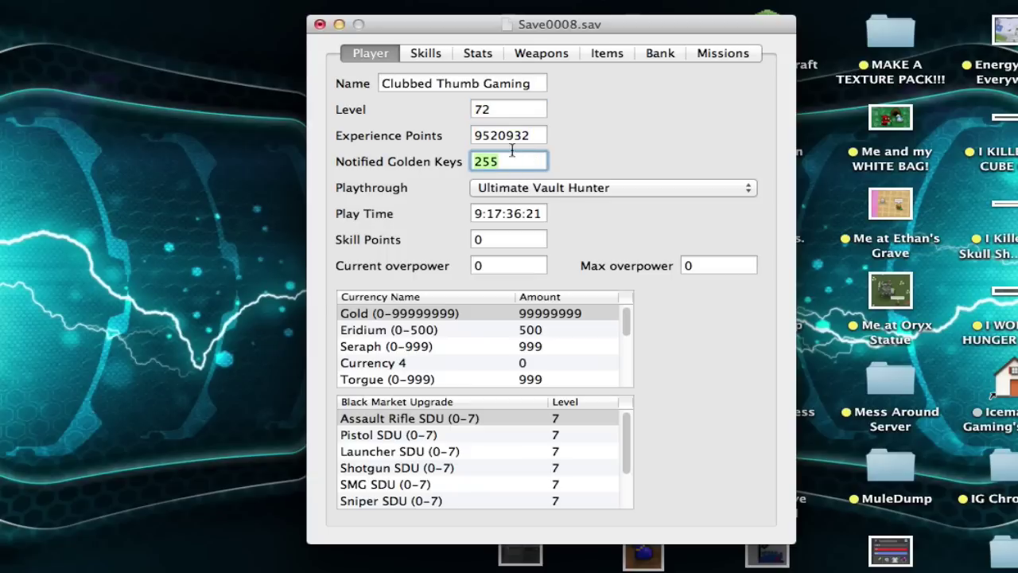
pyautogui.click(558, 187)
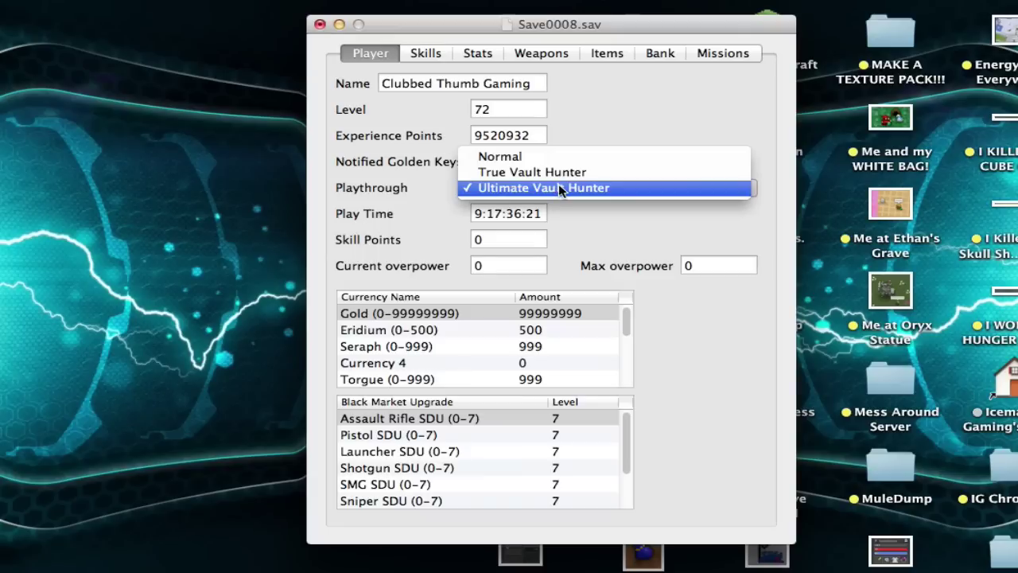
pyautogui.click(558, 184)
# Inspect the Play Time, Skill Points and Max overpower values without changing them.
pyautogui.doubleClick(513, 213)
pyautogui.click(516, 240)
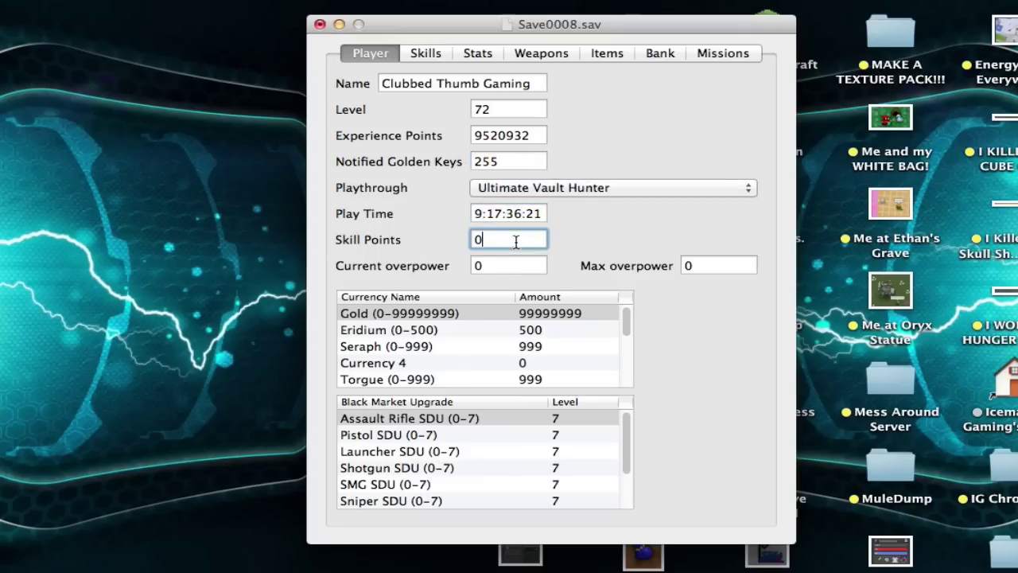
pyautogui.click(523, 214)
pyautogui.moveTo(480, 215)
pyautogui.mouseDown()
pyautogui.moveTo(563, 214)
pyautogui.moveTo(482, 212)
pyautogui.mouseUp()
pyautogui.click(529, 239)
pyautogui.click(708, 263)
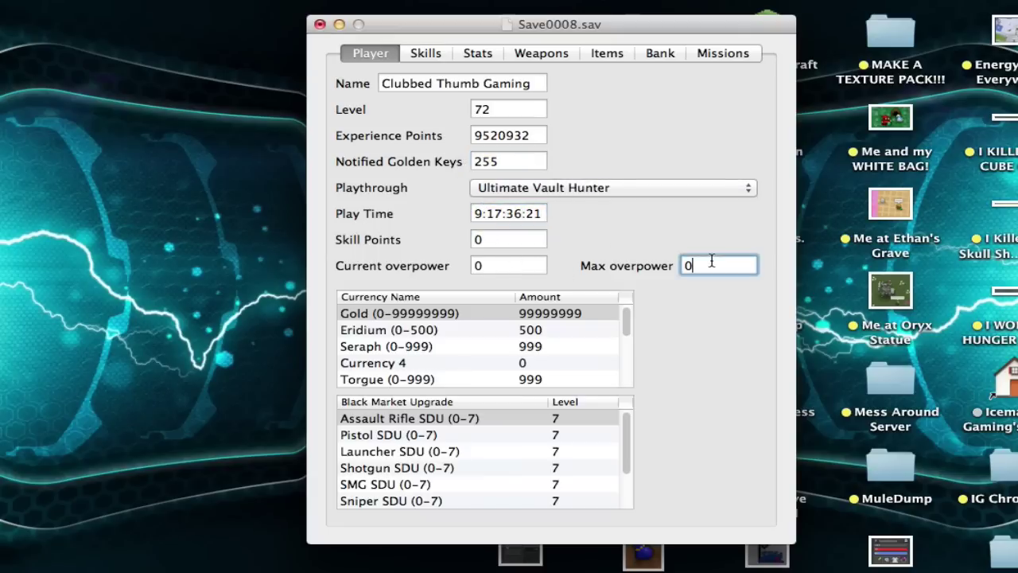
pyautogui.click(505, 263)
pyautogui.scroll(-1, 509, 350)
pyautogui.scroll(1, 519, 366)
pyautogui.scroll(-5, 522, 350)
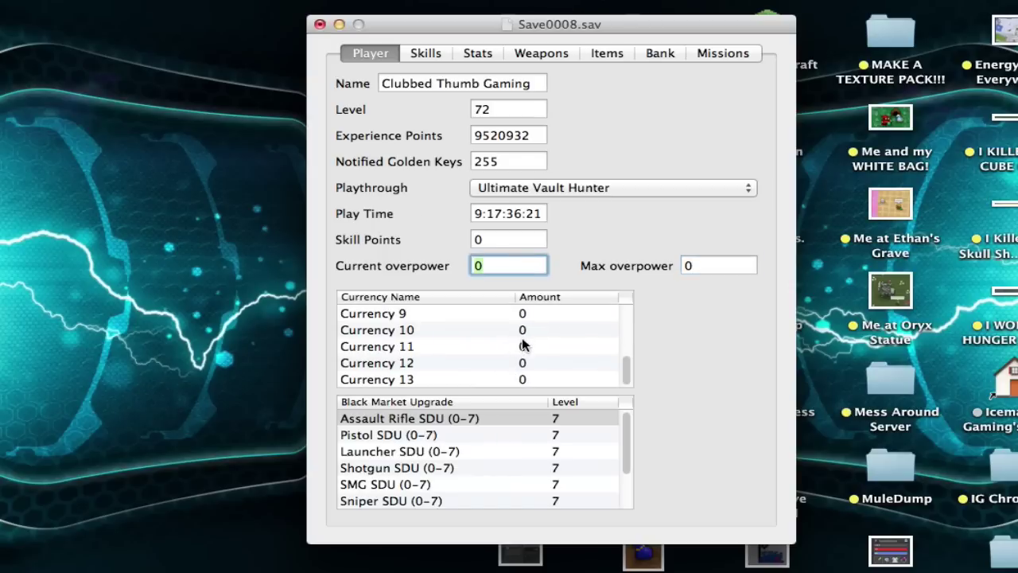
pyautogui.scroll(5, 522, 364)
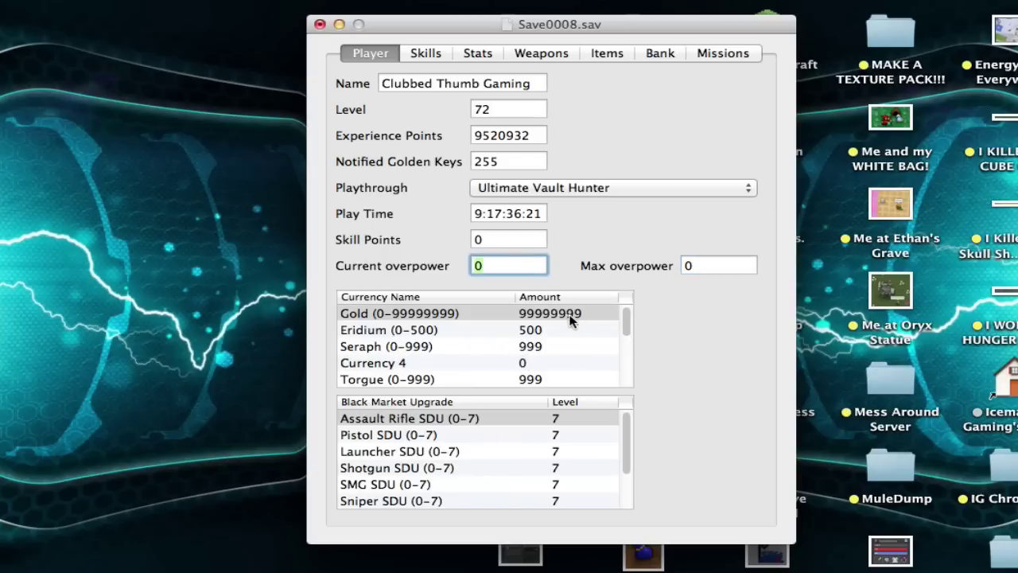
pyautogui.click(562, 327)
pyautogui.click(571, 316)
pyautogui.click(571, 322)
pyautogui.click(559, 311)
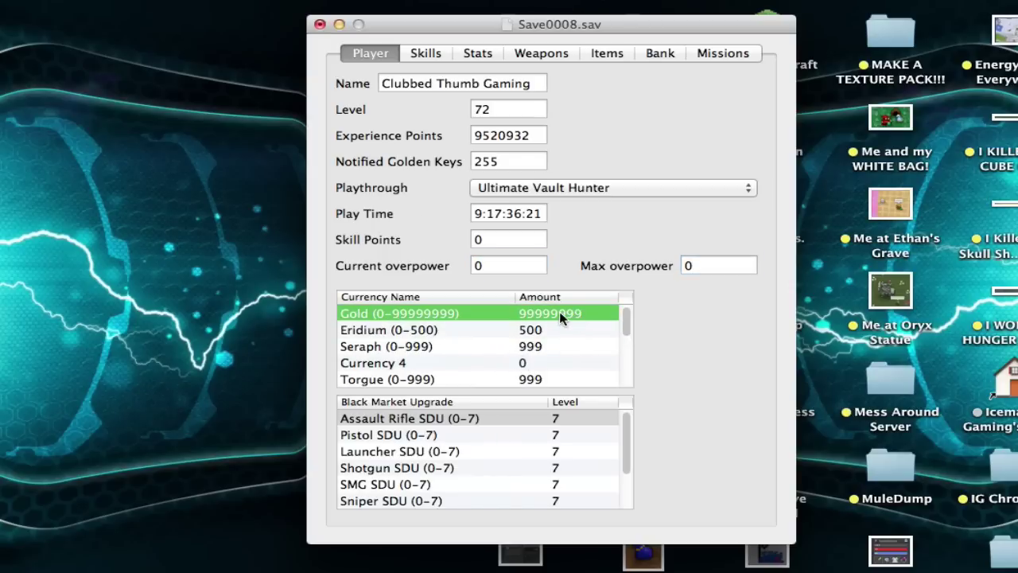
pyautogui.doubleClick(557, 311)
pyautogui.click(548, 326)
pyautogui.click(563, 310)
pyautogui.doubleClick(534, 311)
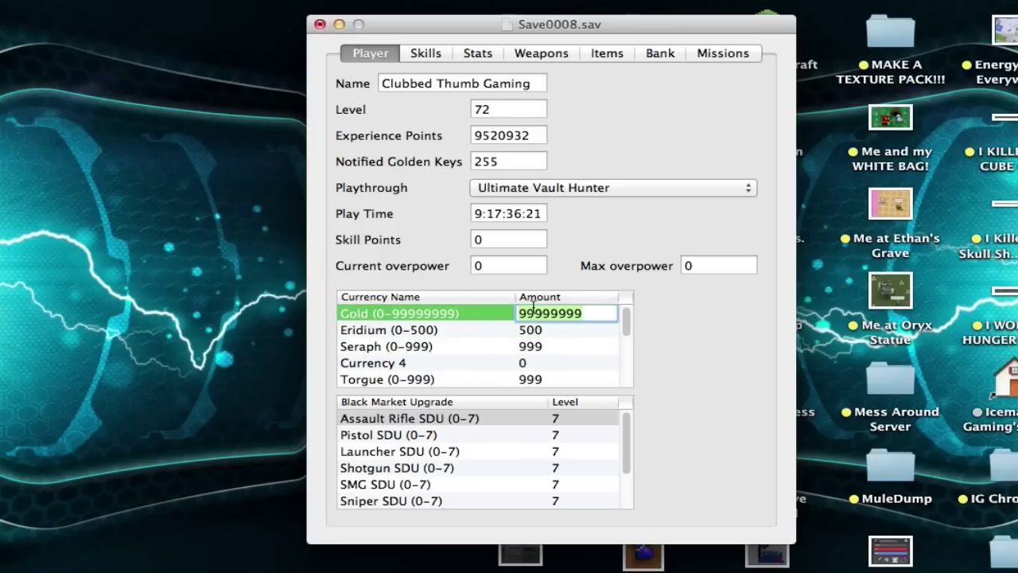
pyautogui.write('242432432')
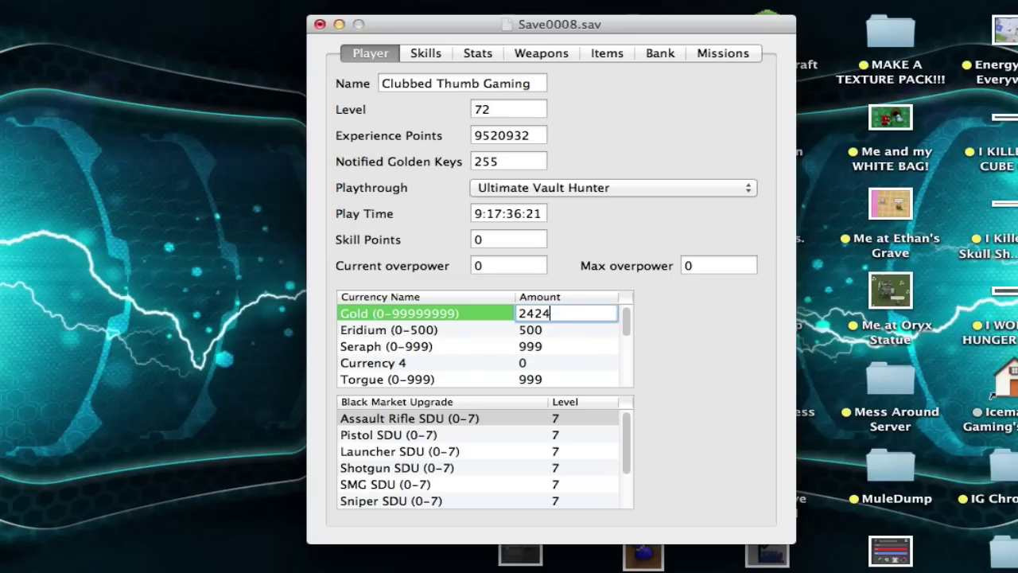
pyautogui.press('BackSpace')
pyautogui.press('BackSpace')
pyautogui.press('BackSpace')
pyautogui.press('BackSpace')
pyautogui.press('BackSpace')
pyautogui.press('BackSpace')
pyautogui.press('BackSpace')
pyautogui.press('BackSpace')
pyautogui.press('BackSpace')
pyautogui.write('999999')
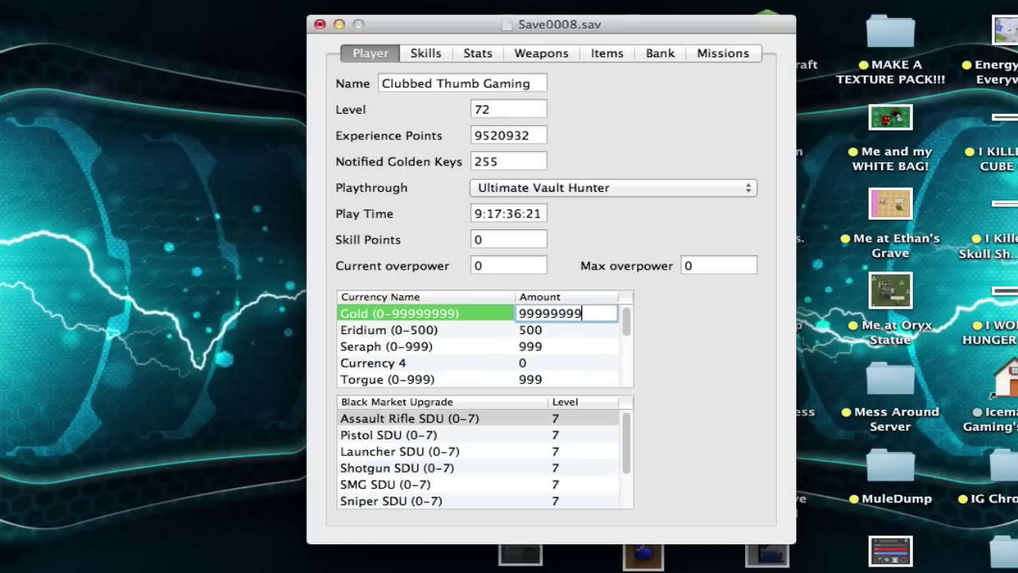
pyautogui.write('99')
pyautogui.click(489, 328)
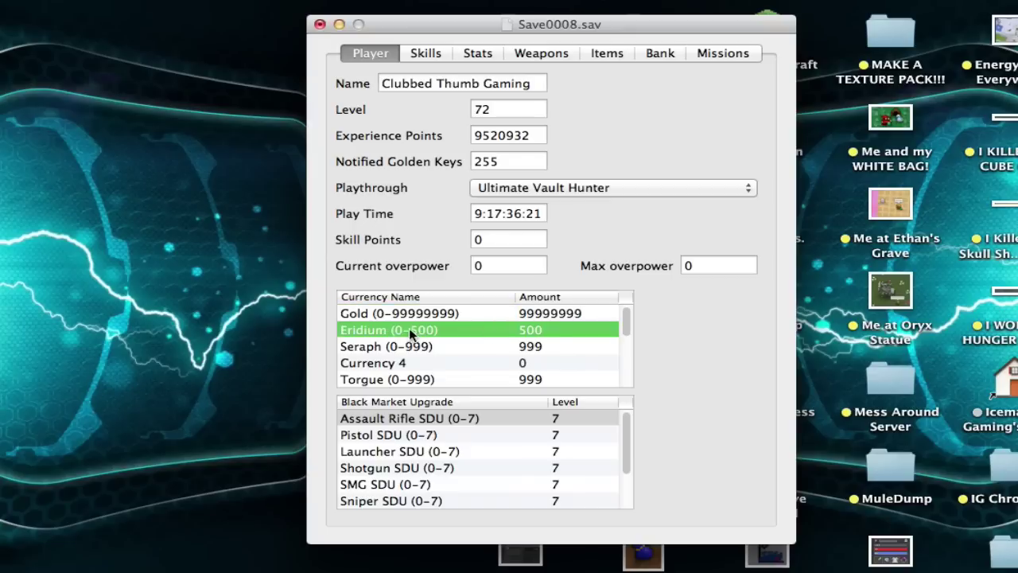
pyautogui.scroll(-1, 450, 341)
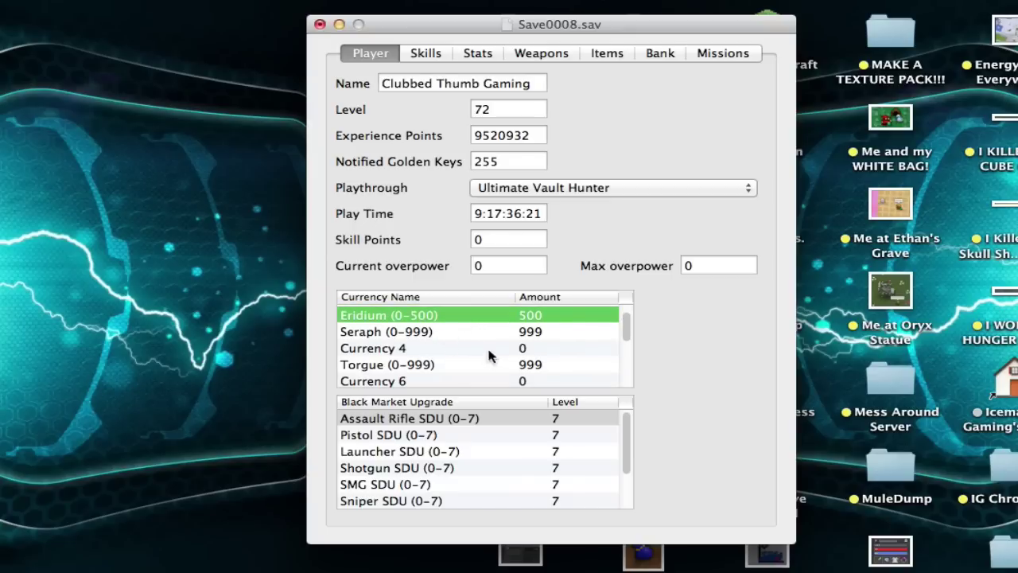
pyautogui.click(388, 348)
pyautogui.scroll(-5, 393, 358)
pyautogui.click(394, 346)
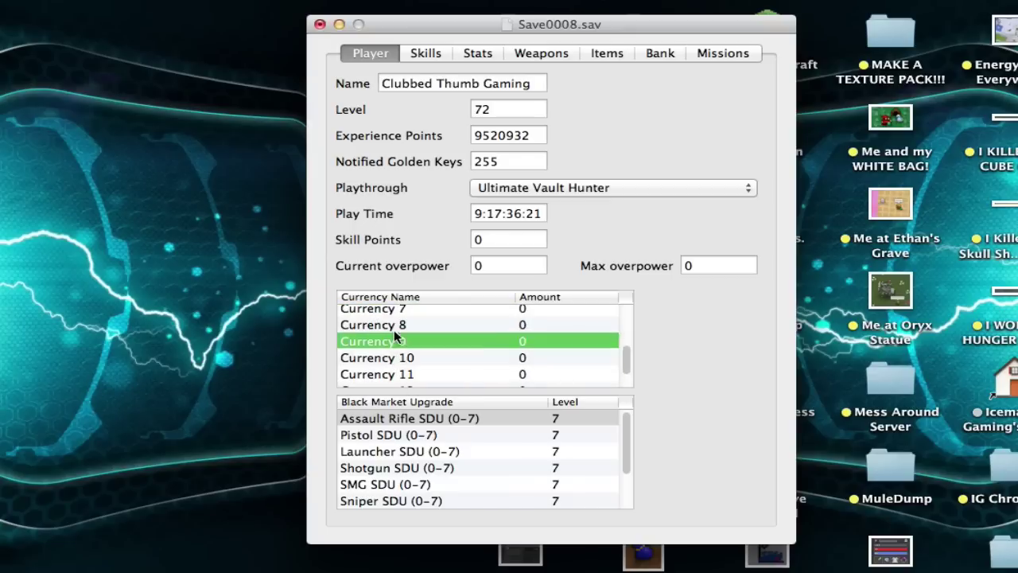
pyautogui.click(407, 318)
pyautogui.scroll(6, 415, 334)
pyautogui.click(492, 380)
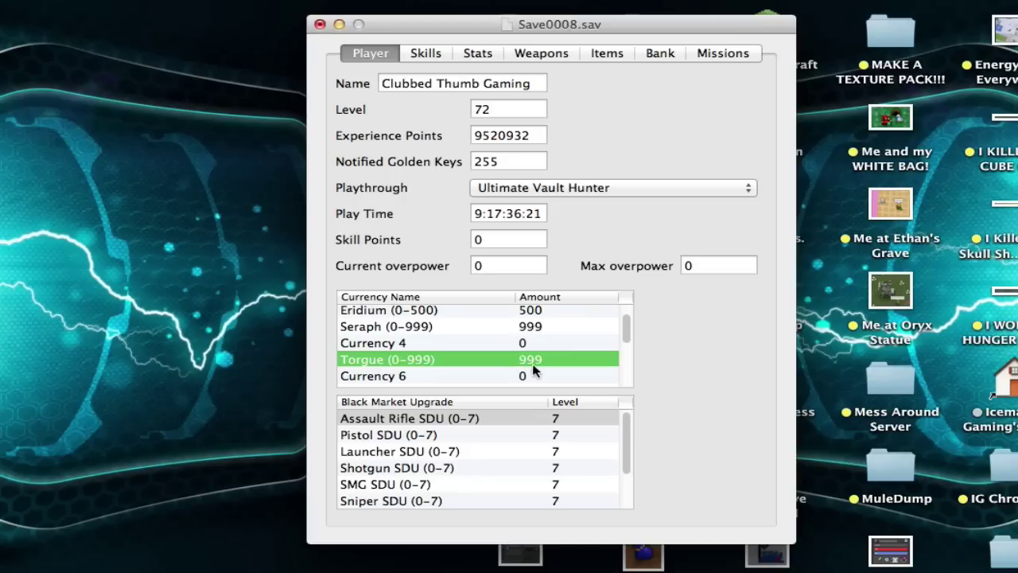
pyautogui.scroll(-3, 525, 422)
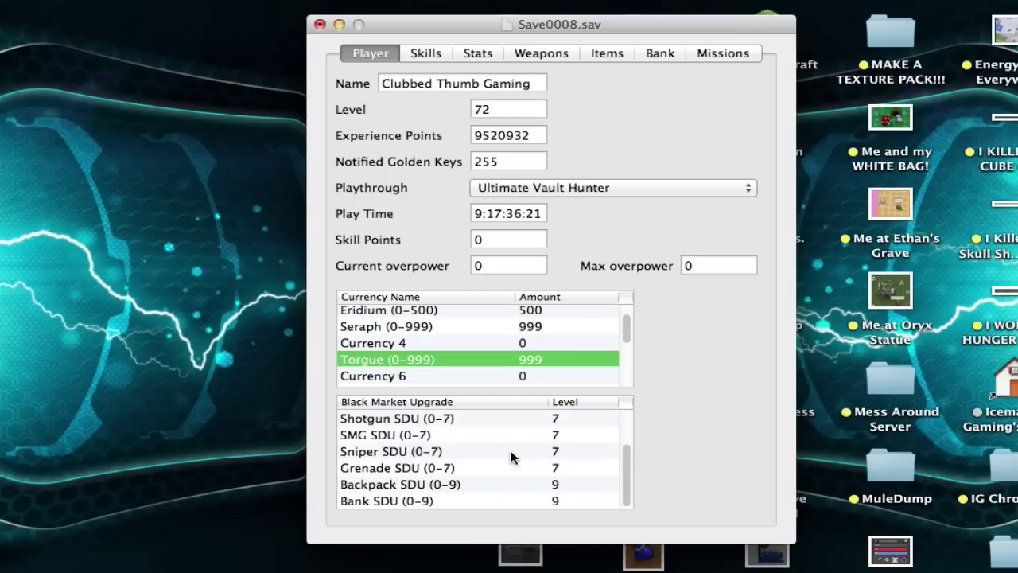
# Try editing the Assault Rifle SDU level but keep it at 7, then scroll the upgrades.
pyautogui.scroll(3, 509, 450)
pyautogui.scroll(-3, 509, 439)
pyautogui.scroll(3, 513, 429)
pyautogui.scroll(-3, 516, 426)
pyautogui.scroll(3, 493, 421)
pyautogui.click(426, 417)
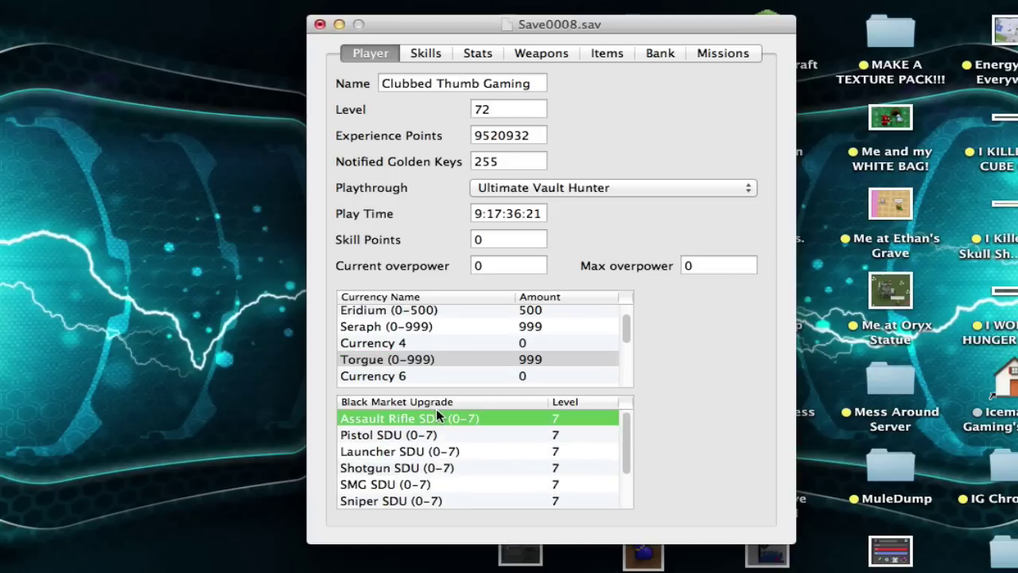
pyautogui.click(556, 420)
pyautogui.write('2')
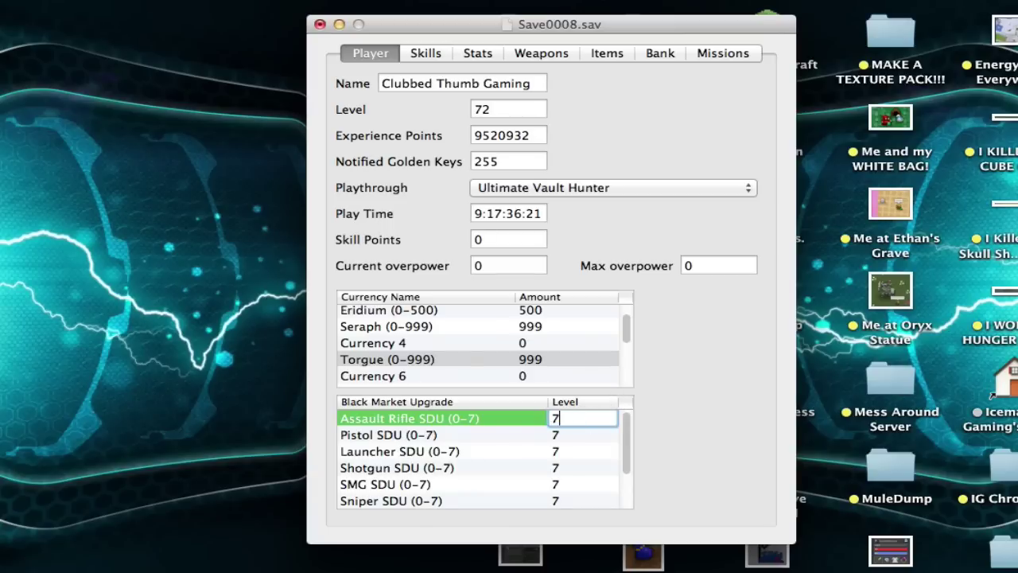
pyautogui.press('Return')
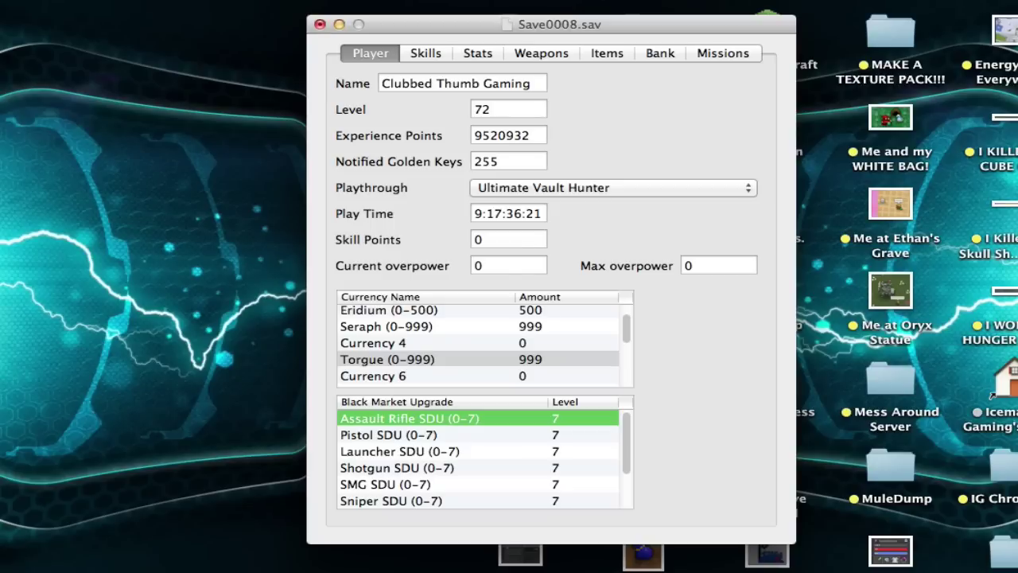
pyautogui.scroll(-3, 529, 434)
pyautogui.scroll(3, 537, 439)
pyautogui.scroll(-3, 578, 434)
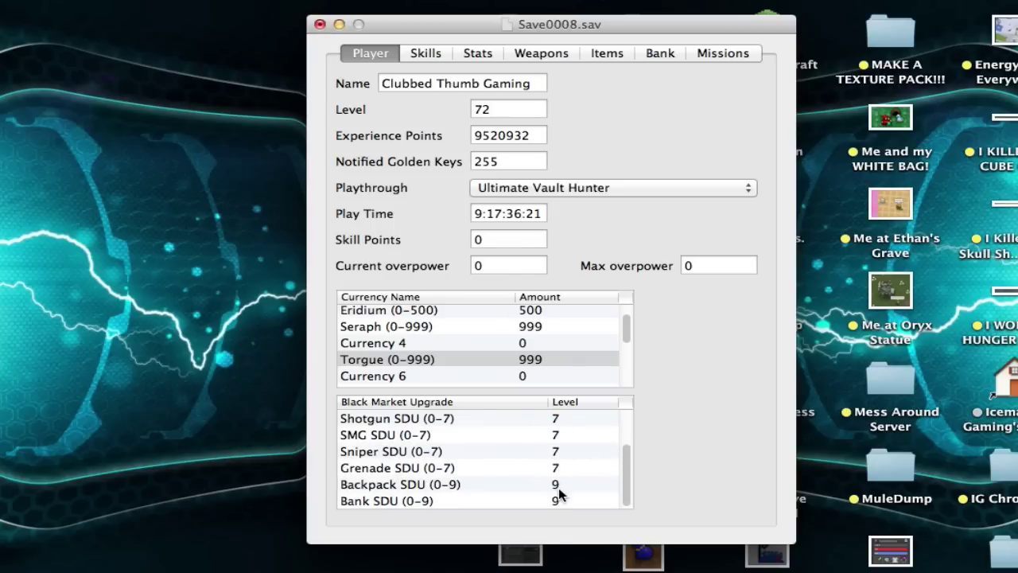
pyautogui.scroll(3, 527, 490)
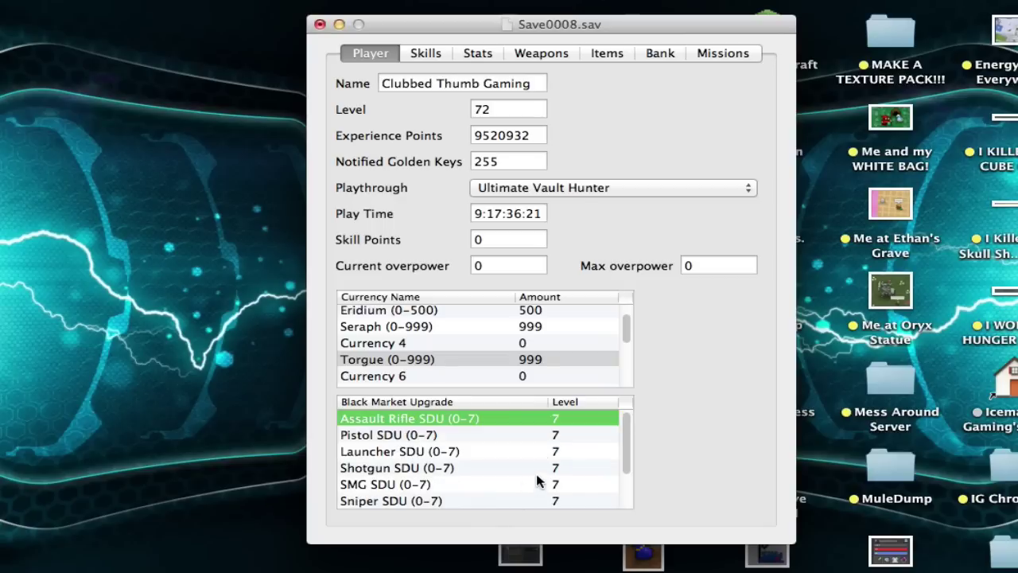
# Show the skill list and inspect the Gunzerking, All I Need is One and No Kill Like Overkill grades.
pyautogui.click(426, 52)
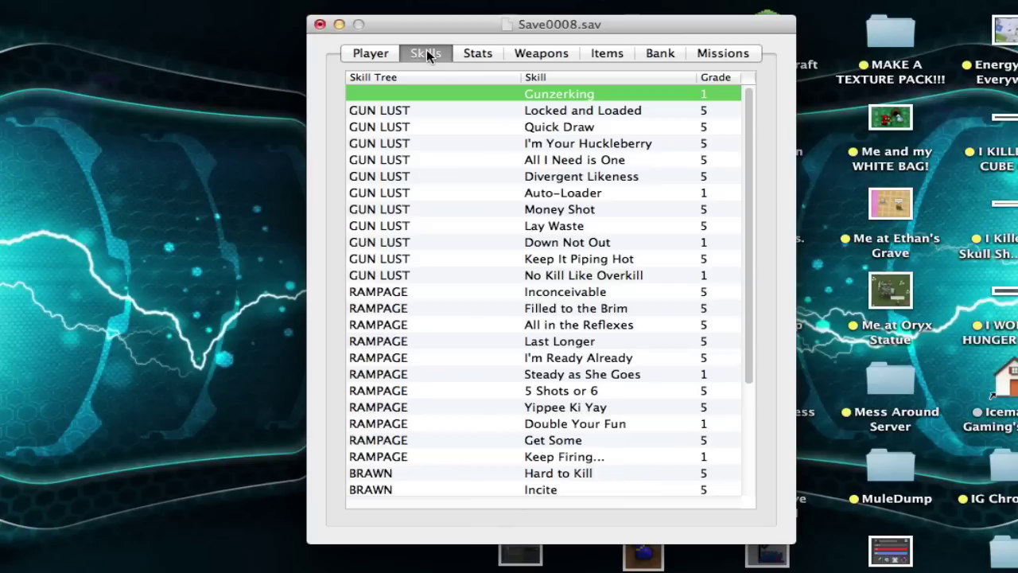
pyautogui.click(708, 91)
pyautogui.click(707, 159)
pyautogui.scroll(-5, 697, 287)
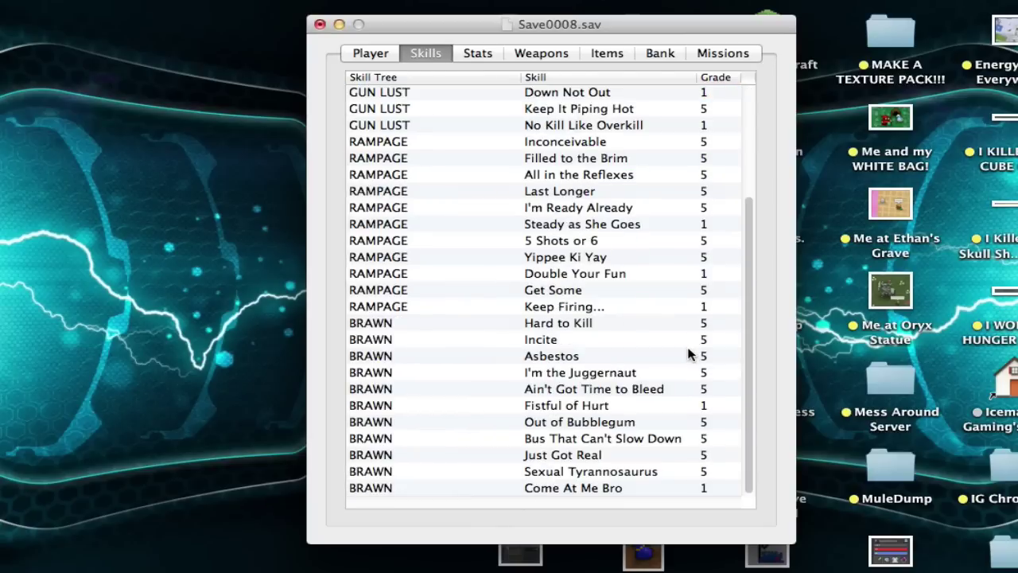
pyautogui.scroll(5, 668, 445)
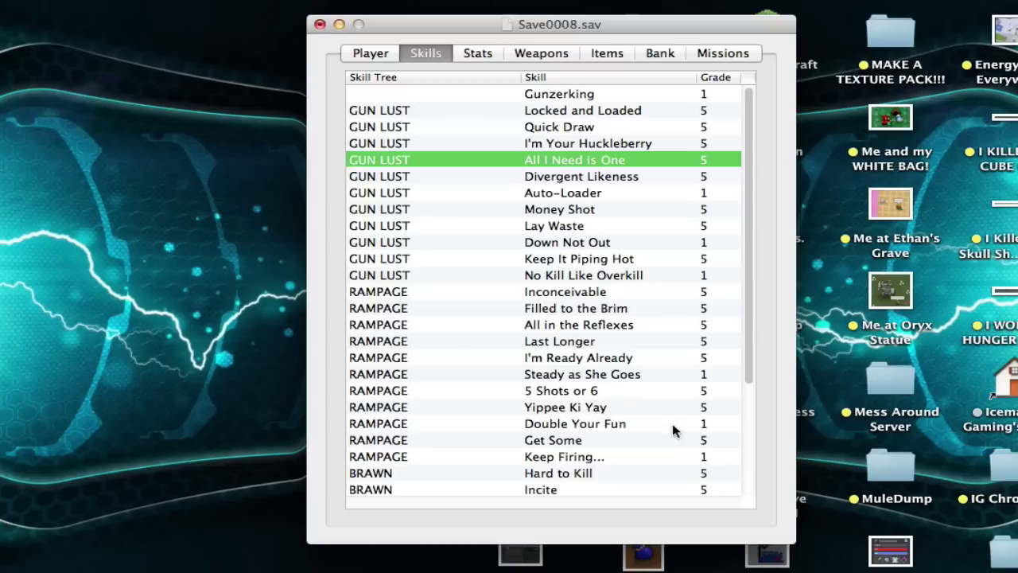
pyautogui.click(709, 275)
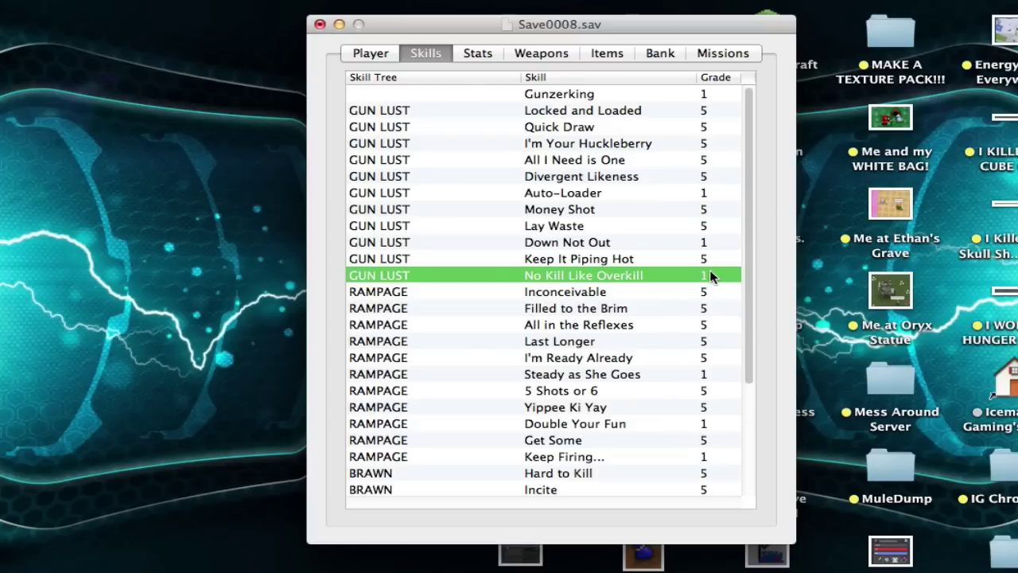
pyautogui.click(710, 276)
pyautogui.scroll(-4, 595, 357)
pyautogui.scroll(4, 597, 360)
# Change Last Longer's grade to 1, then restore it to 5.
pyautogui.click(722, 341)
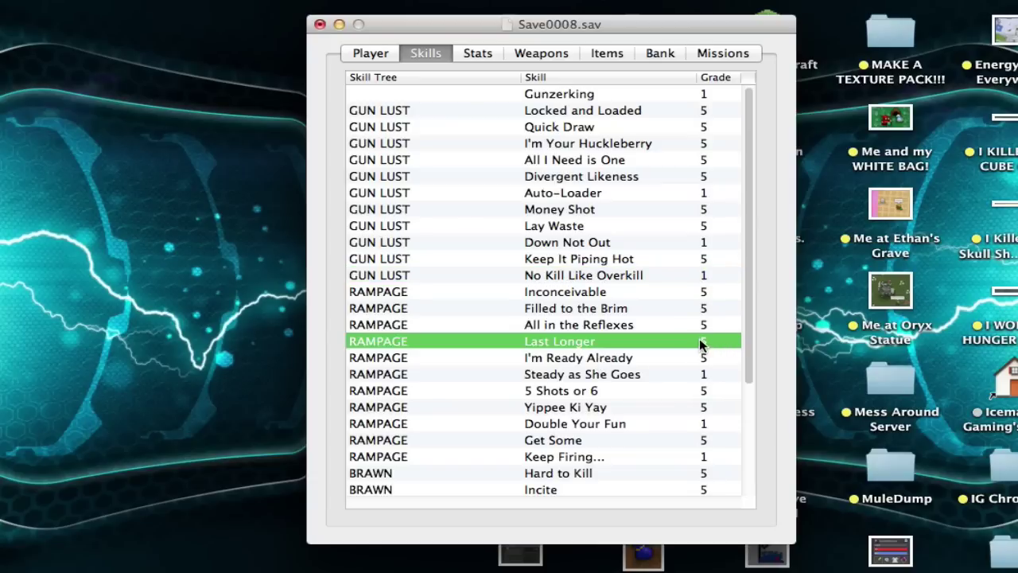
pyautogui.write('1')
pyautogui.press('Return')
pyautogui.doubleClick(703, 340)
pyautogui.write('5')
pyautogui.press('Return')
pyautogui.doubleClick(719, 342)
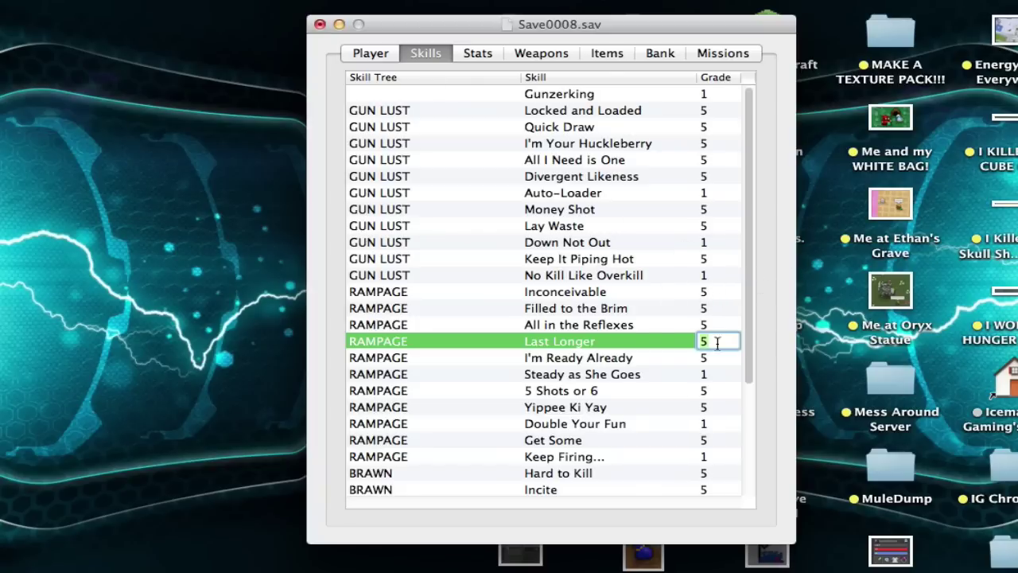
pyautogui.click(612, 326)
# Scroll the statistics (379107 shots fired, 6791 kills), then show the weapon list with the Unkempt Harold.
pyautogui.click(481, 54)
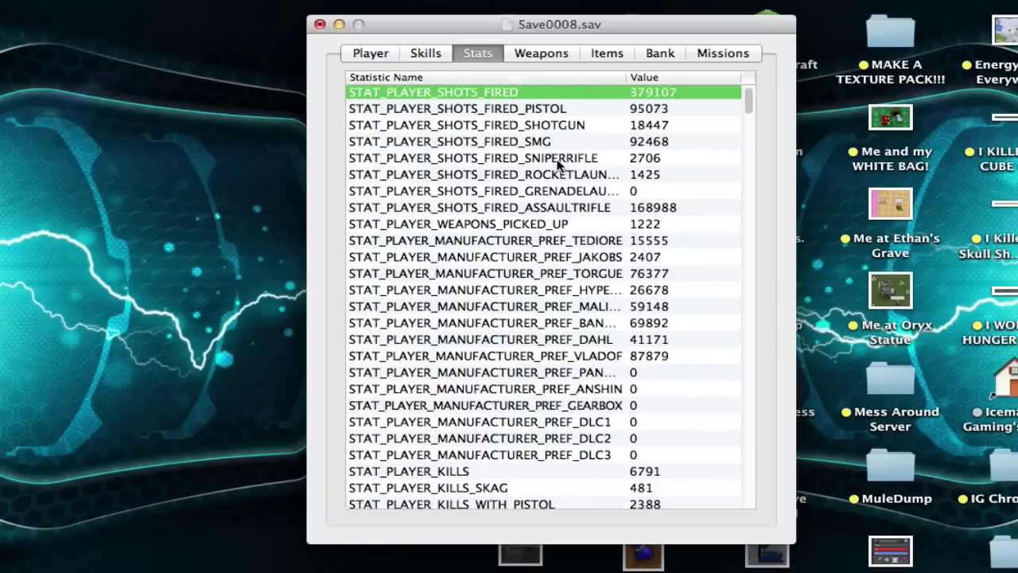
pyautogui.scroll(-20, 562, 166)
pyautogui.scroll(-10, 591, 311)
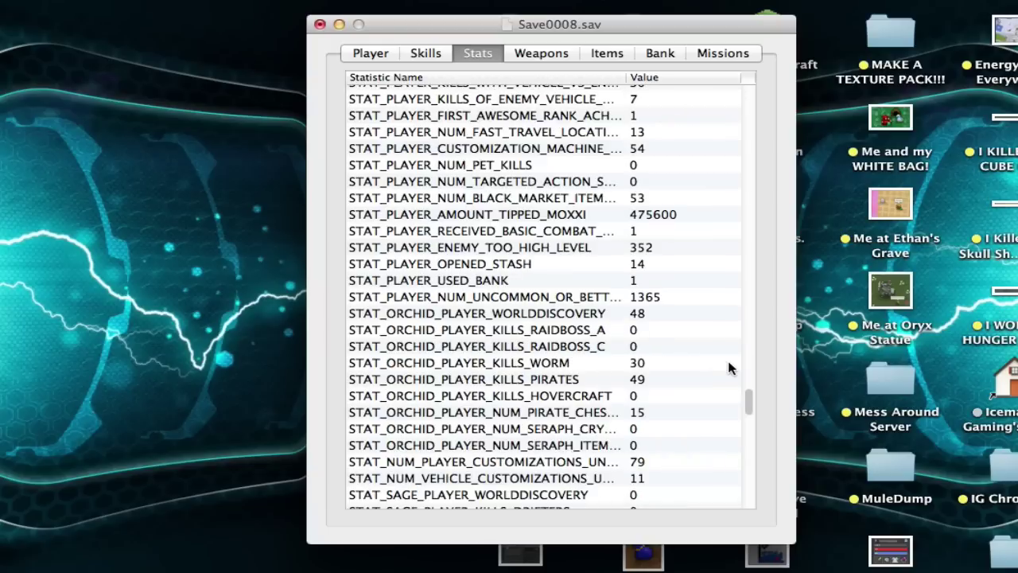
pyautogui.moveTo(741, 390); pyautogui.dragTo(641, 45)
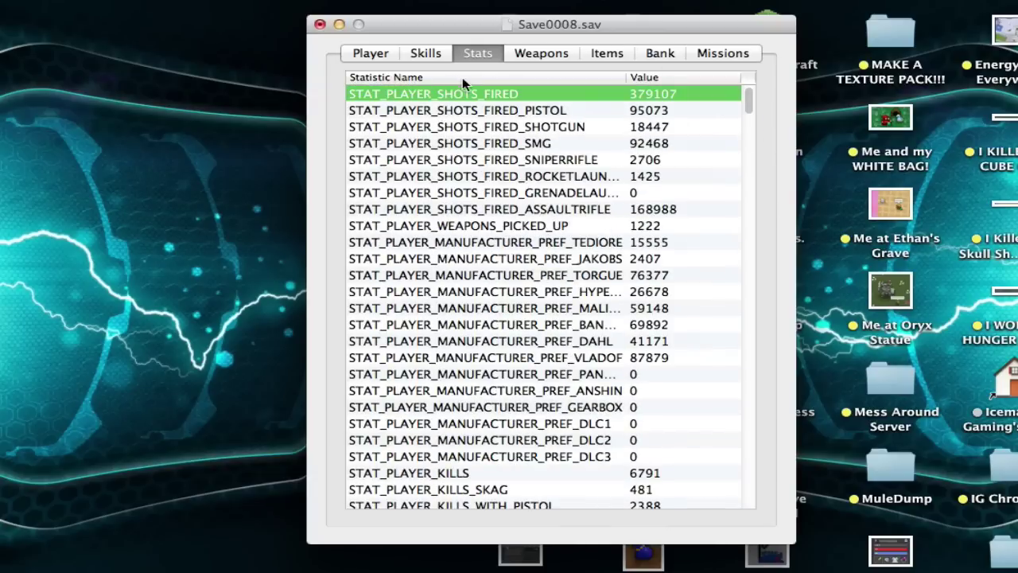
pyautogui.click(549, 54)
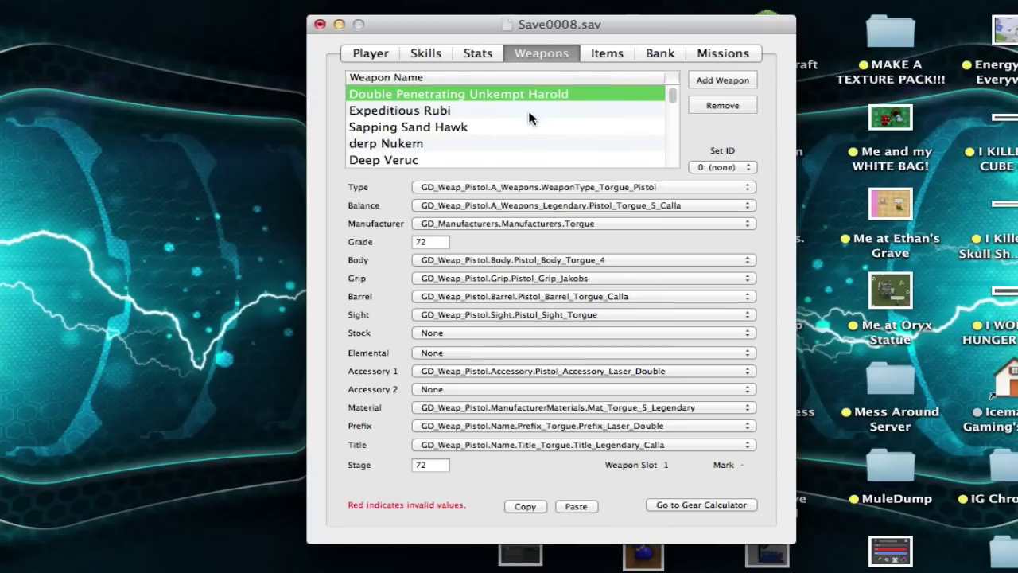
# Keep the Unkempt Harold's set ID at 0: (none).
pyautogui.scroll(-10, 511, 138)
pyautogui.click(728, 167)
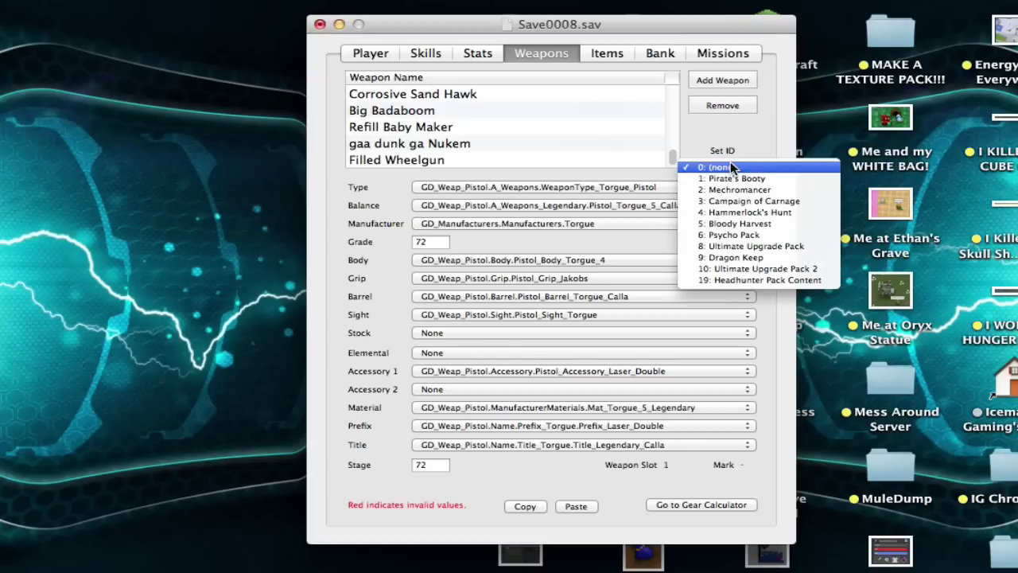
pyautogui.click(730, 165)
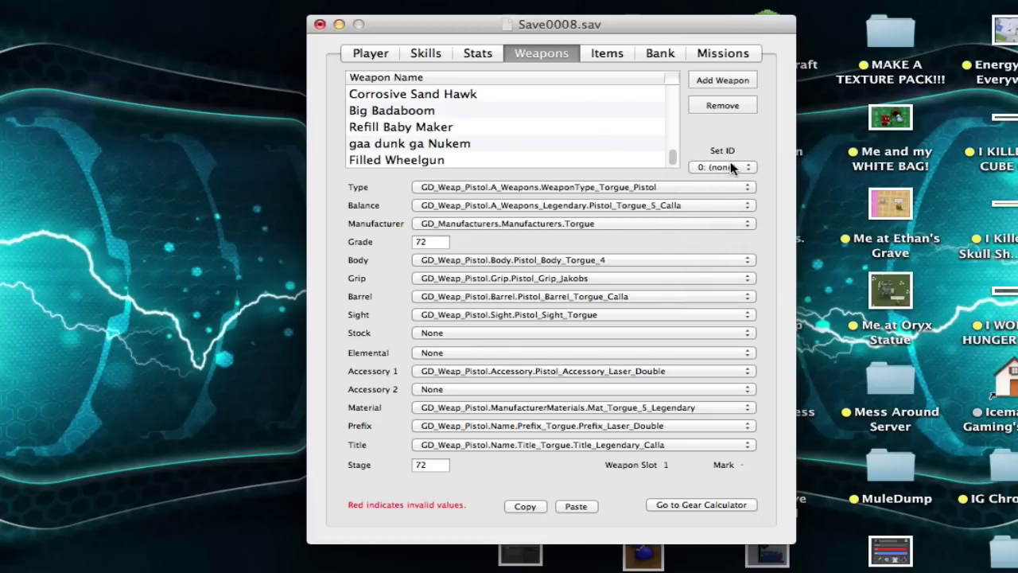
# Display the Filled Wheelgun's Jakobs pistol parts, with Bandit grip and Dahl barrel.
pyautogui.scroll(10, 517, 87)
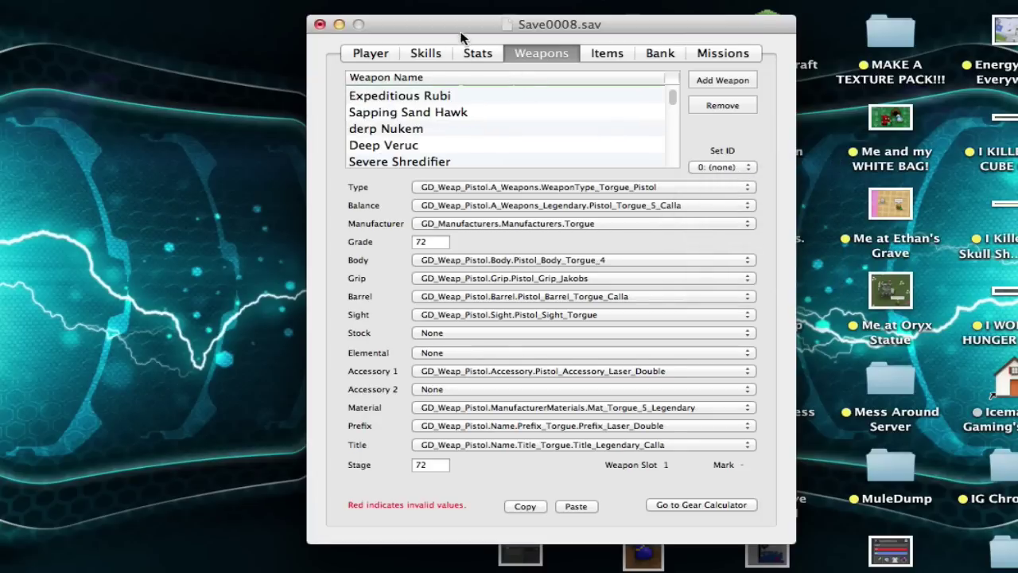
pyautogui.moveTo(462, 38); pyautogui.dragTo(160, 1)
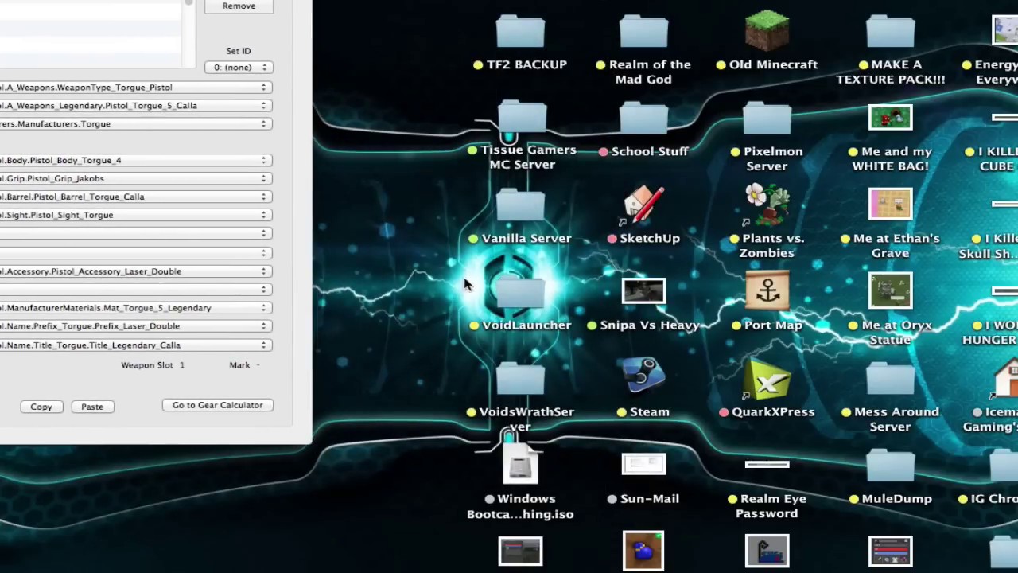
pyautogui.moveTo(129, 0); pyautogui.dragTo(593, 3)
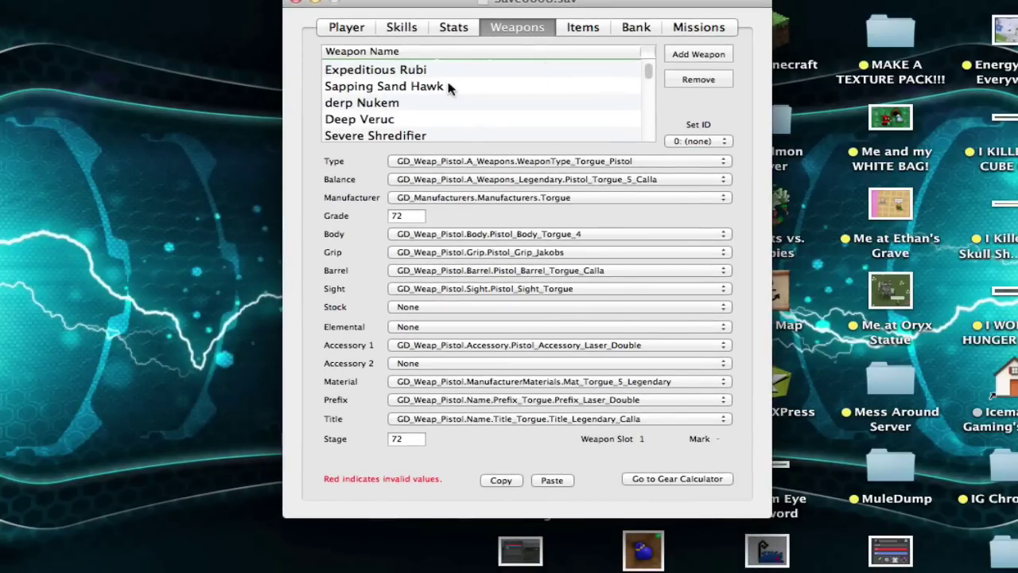
pyautogui.scroll(1, 365, 75)
pyautogui.scroll(-15, 390, 91)
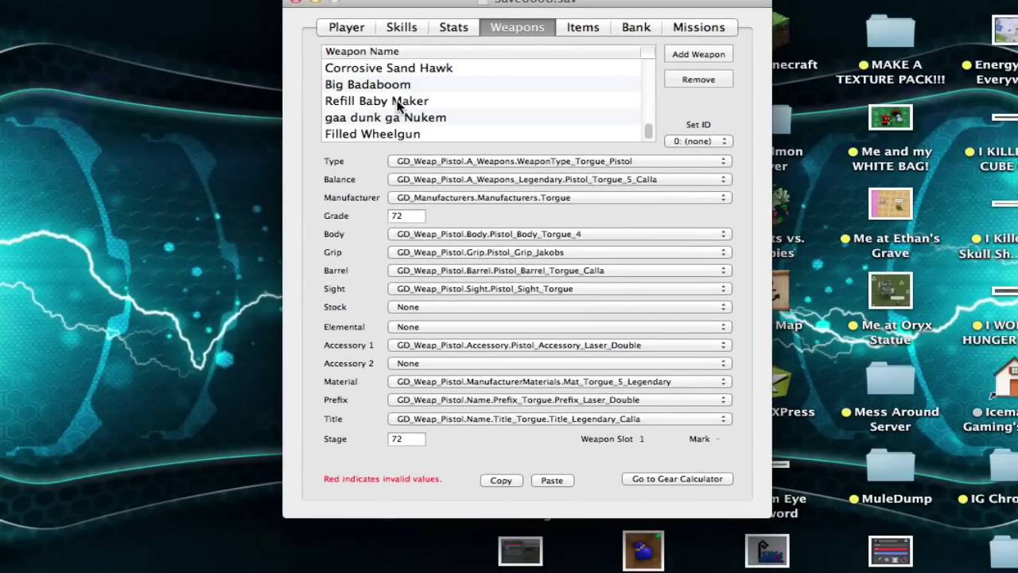
pyautogui.click(560, 131)
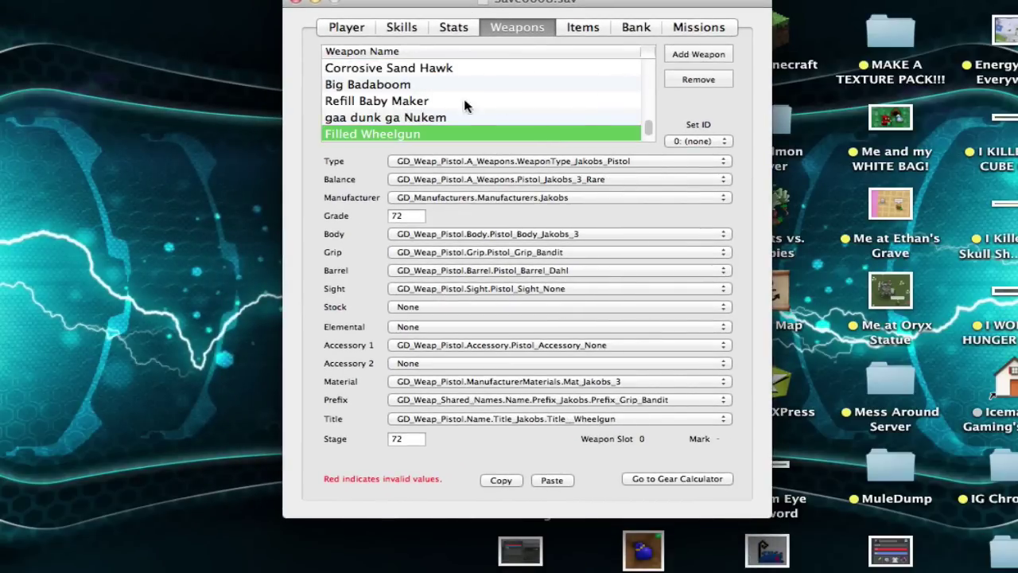
# Add a blank weapon and remove the extra Unknown Weapon entry.
pyautogui.doubleClick(707, 62)
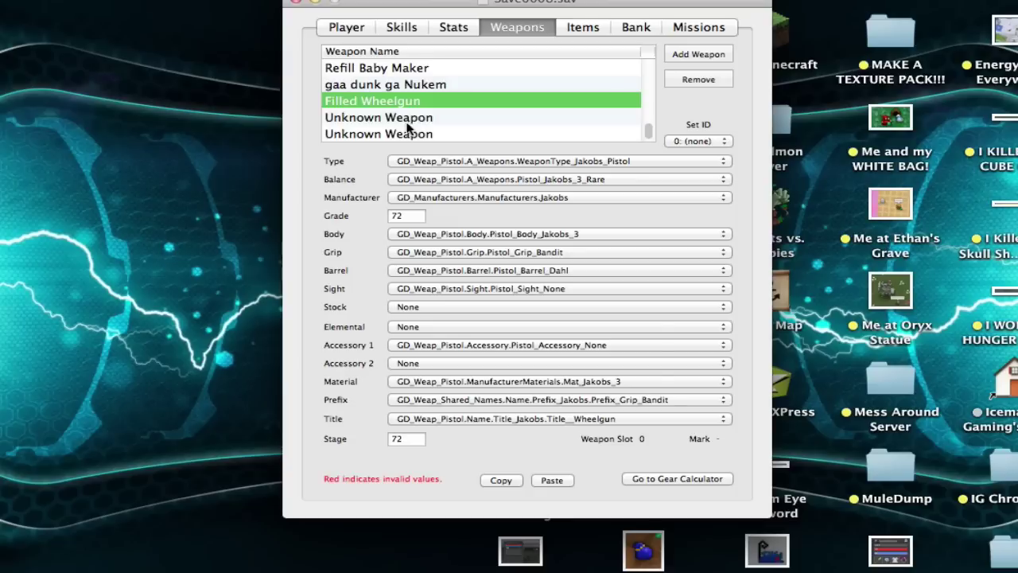
pyautogui.press('Down')
pyautogui.click(674, 78)
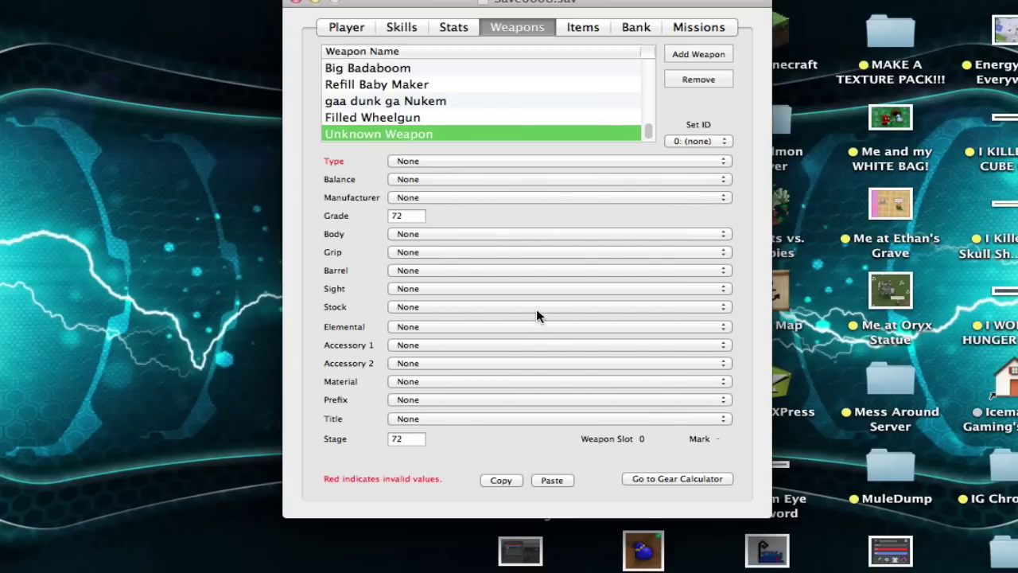
# Make the new weapon a Maliwan_Pistol with Pistol_Maliwan_2_Shock balance and Maliwan manufacturer.
pyautogui.click(436, 160)
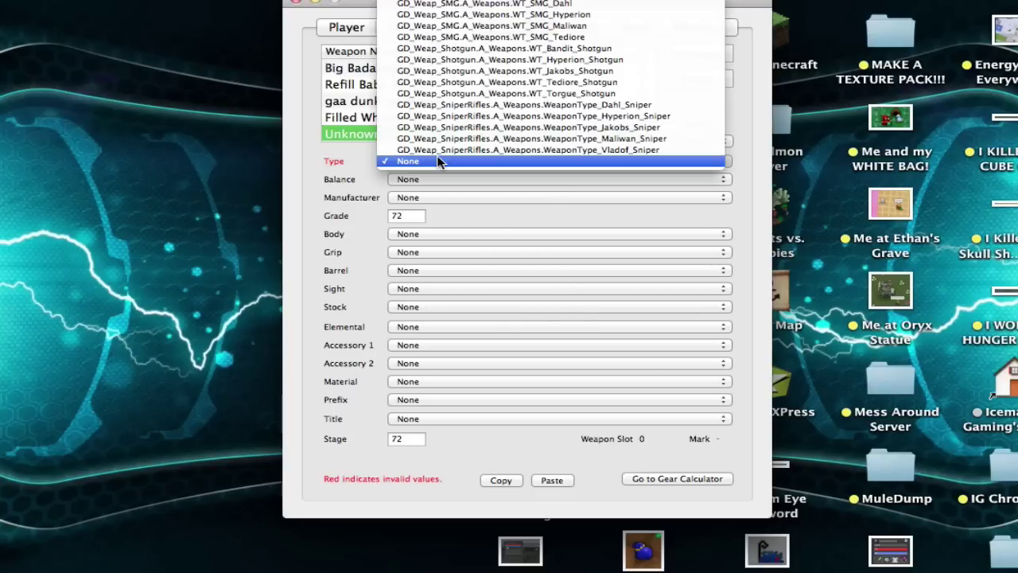
pyautogui.scroll(5, 548, 99)
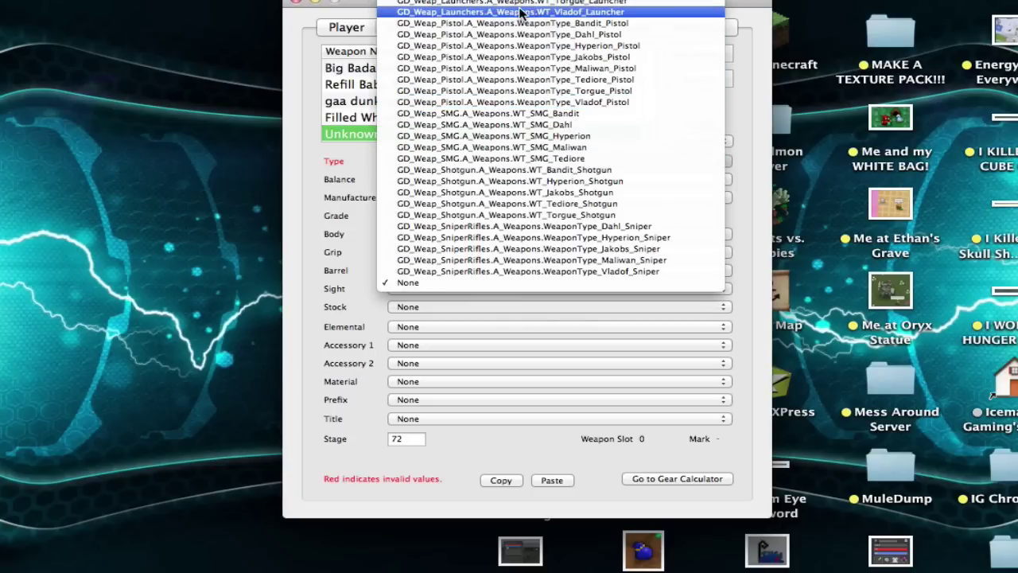
pyautogui.click(549, 69)
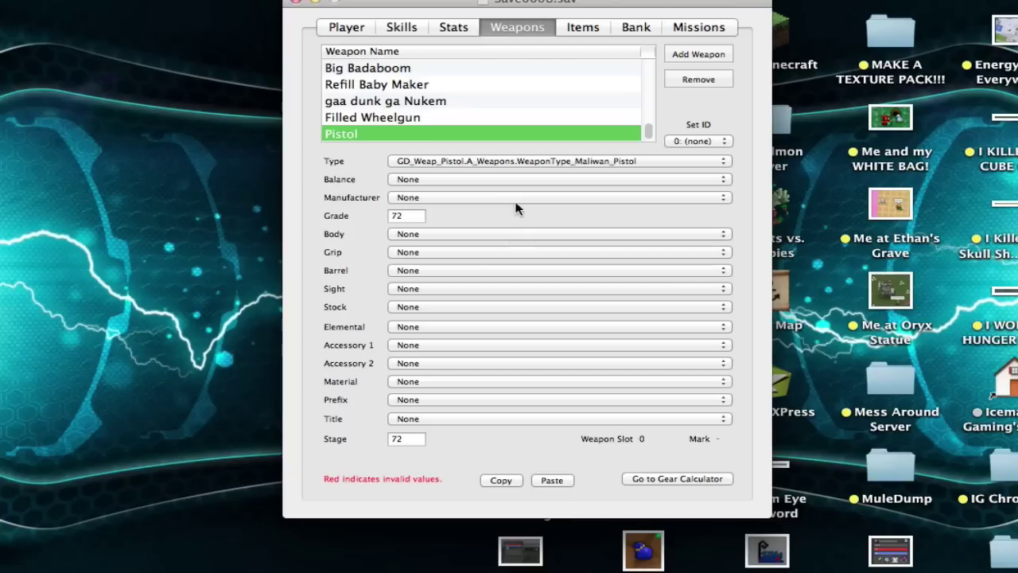
pyautogui.click(525, 179)
pyautogui.click(525, 123)
pyautogui.click(517, 179)
pyautogui.click(506, 191)
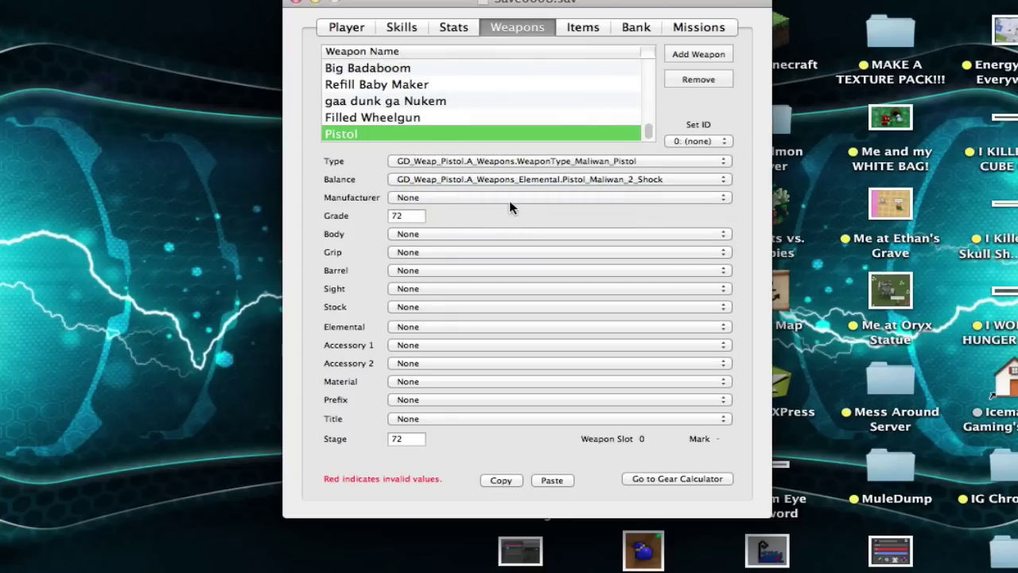
pyautogui.click(490, 197)
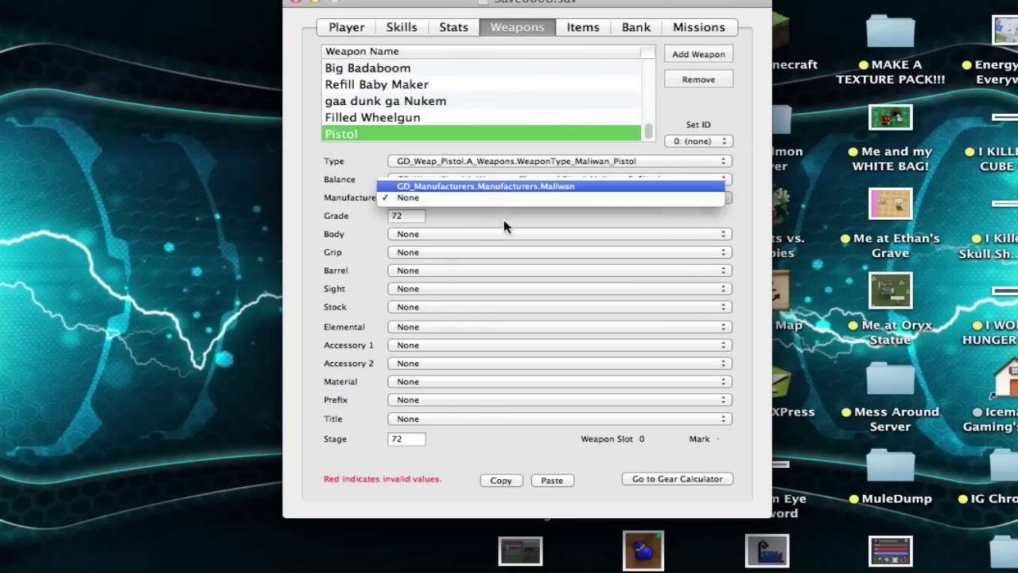
pyautogui.click(503, 270)
# Give the pistol a Jakobs barrel, sight and grip, set its body, and leave the stock empty.
pyautogui.click(493, 220)
pyautogui.click(493, 288)
pyautogui.click(489, 222)
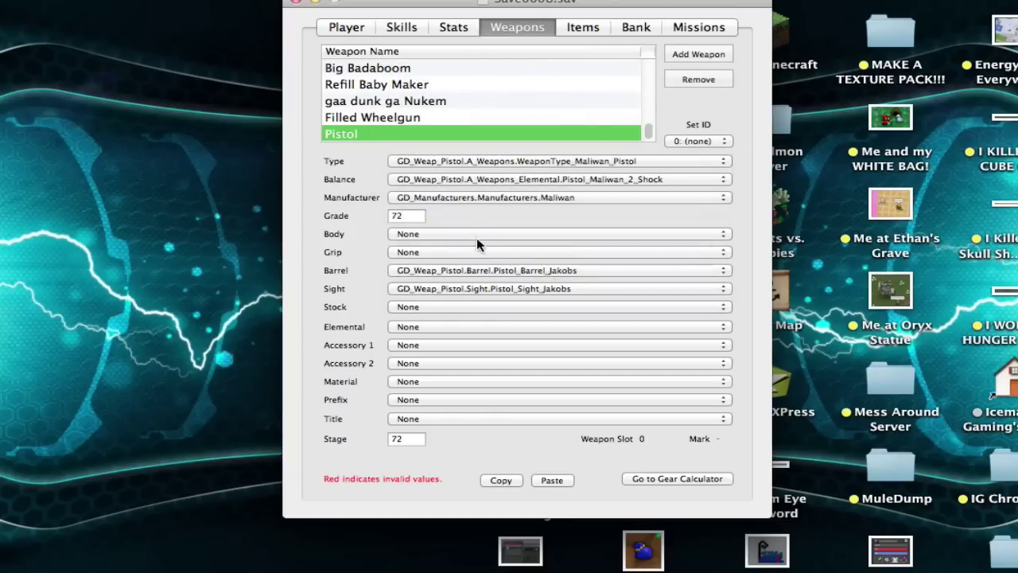
pyautogui.click(476, 235)
pyautogui.click(467, 230)
pyautogui.click(466, 228)
pyautogui.click(472, 231)
pyautogui.click(472, 232)
pyautogui.click(471, 223)
pyautogui.click(472, 252)
pyautogui.click(471, 195)
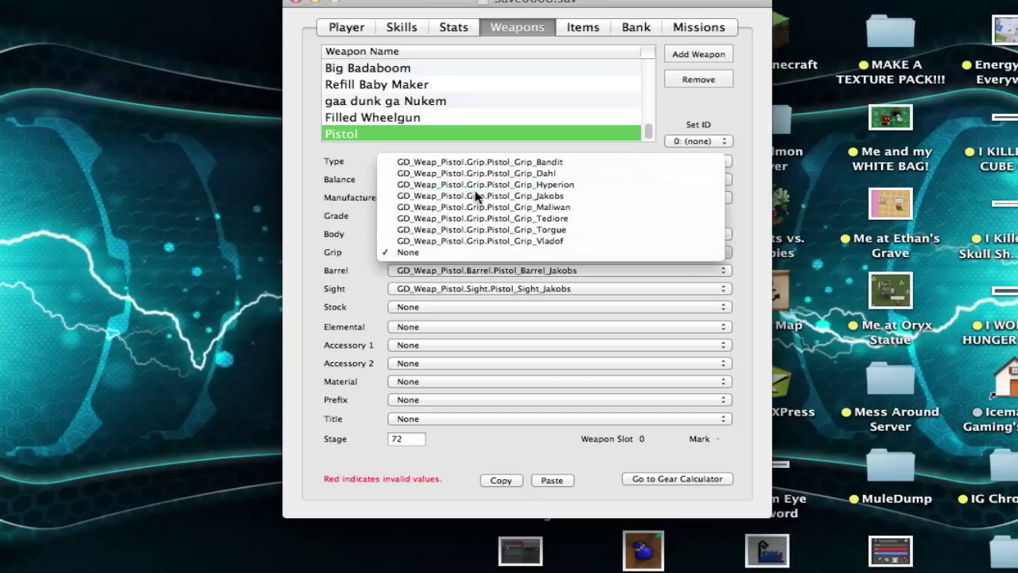
pyautogui.click(473, 306)
pyautogui.click(464, 307)
# Make it Shock elemental with Tech_1_Mag accessory, no second accessory, and Mat_Maliwan_2 material.
pyautogui.click(465, 325)
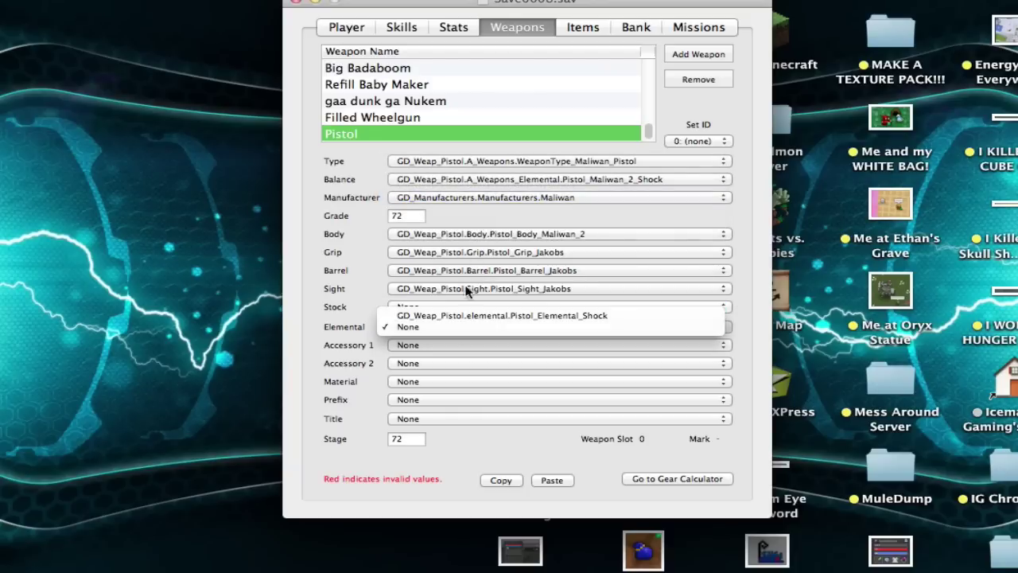
pyautogui.click(477, 315)
pyautogui.click(467, 328)
pyautogui.click(468, 339)
pyautogui.click(464, 326)
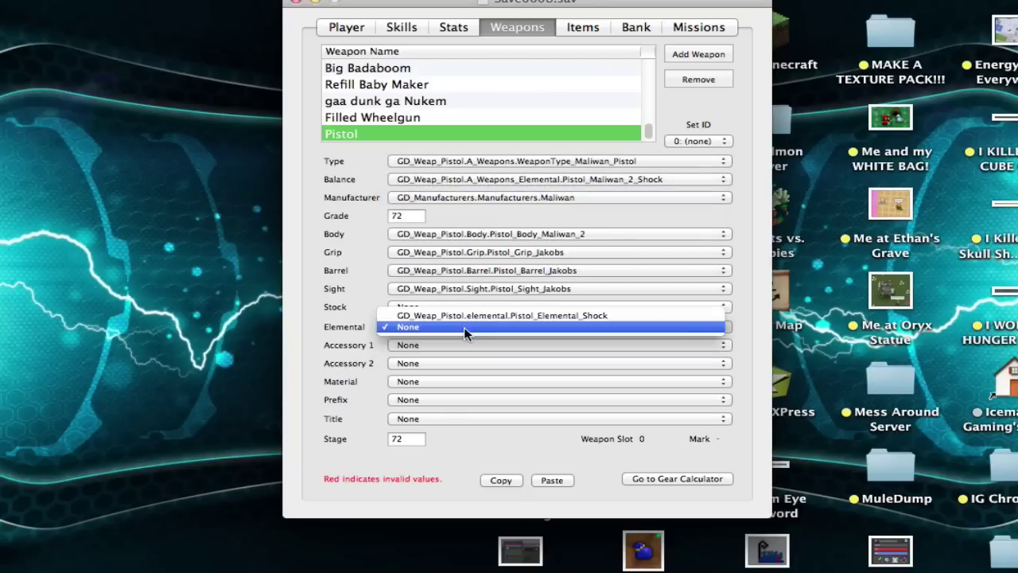
pyautogui.click(470, 316)
pyautogui.click(476, 344)
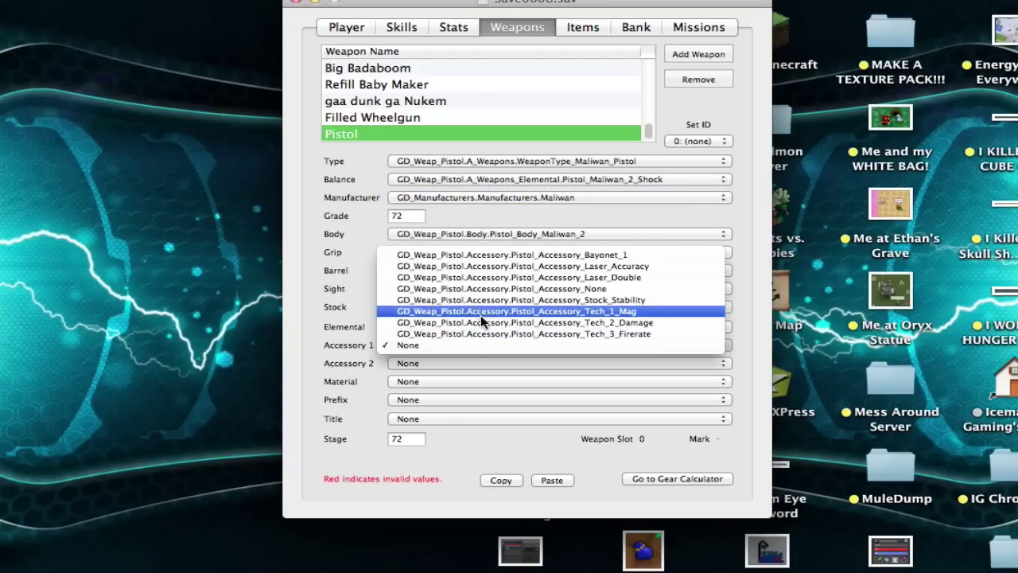
pyautogui.click(477, 311)
pyautogui.click(475, 364)
pyautogui.click(475, 362)
pyautogui.click(476, 363)
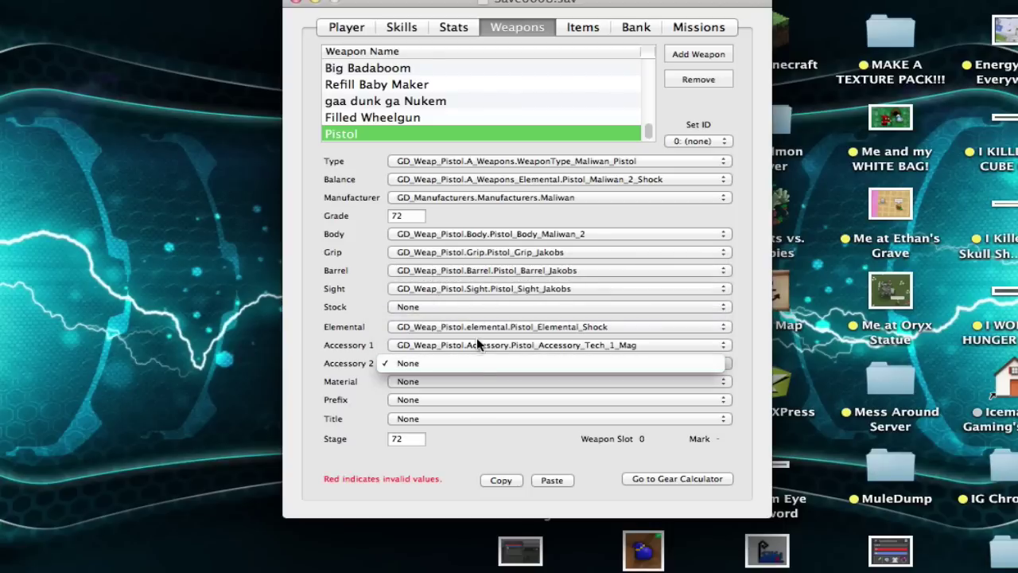
pyautogui.click(474, 362)
pyautogui.click(472, 381)
pyautogui.click(472, 366)
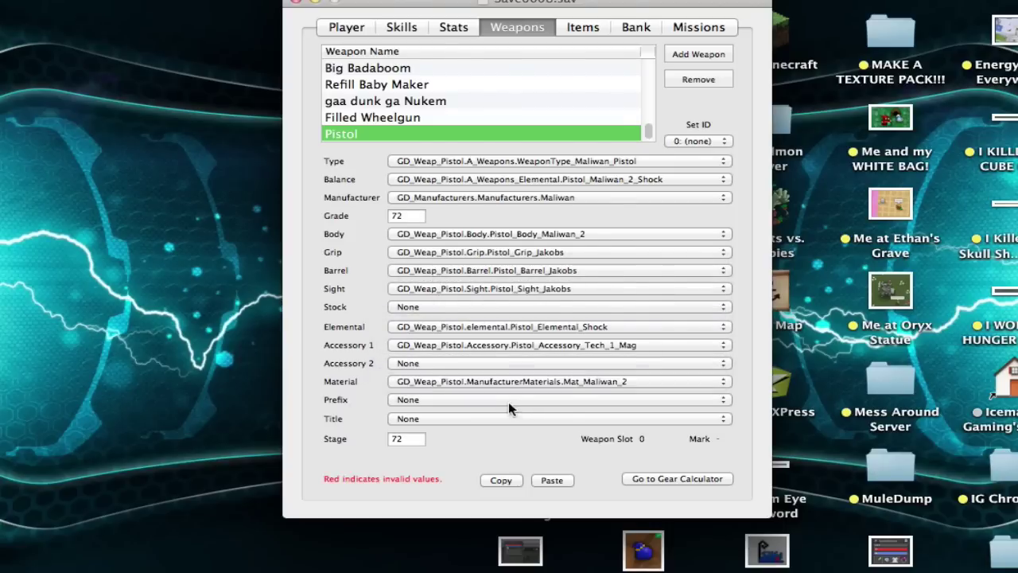
# Name it with the Jakobs Mount2 FireRate prefix and the Fremington's Edge title.
pyautogui.click(508, 399)
pyautogui.scroll(10, 525, 126)
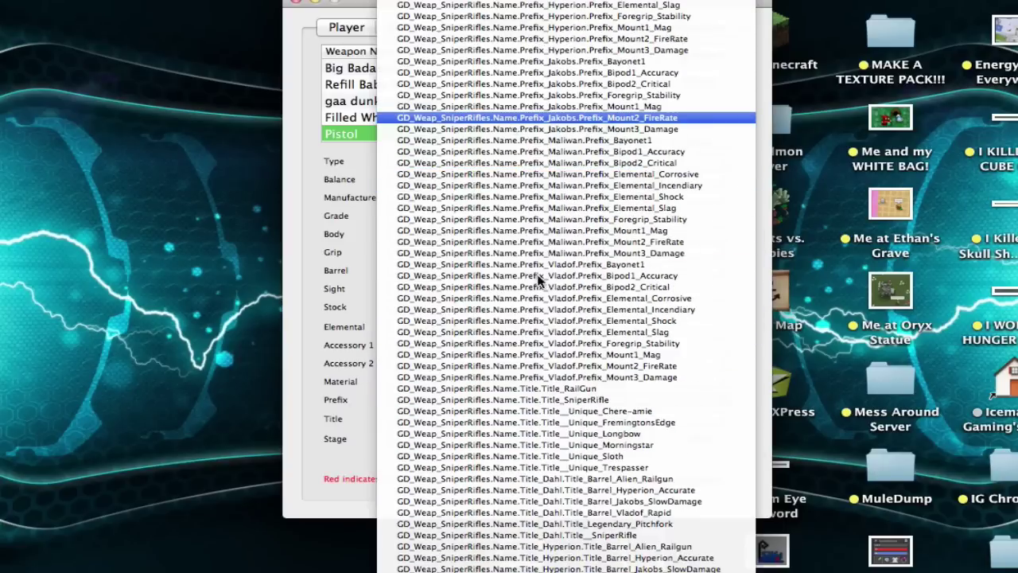
pyautogui.click(513, 121)
pyautogui.click(452, 419)
pyautogui.click(494, 35)
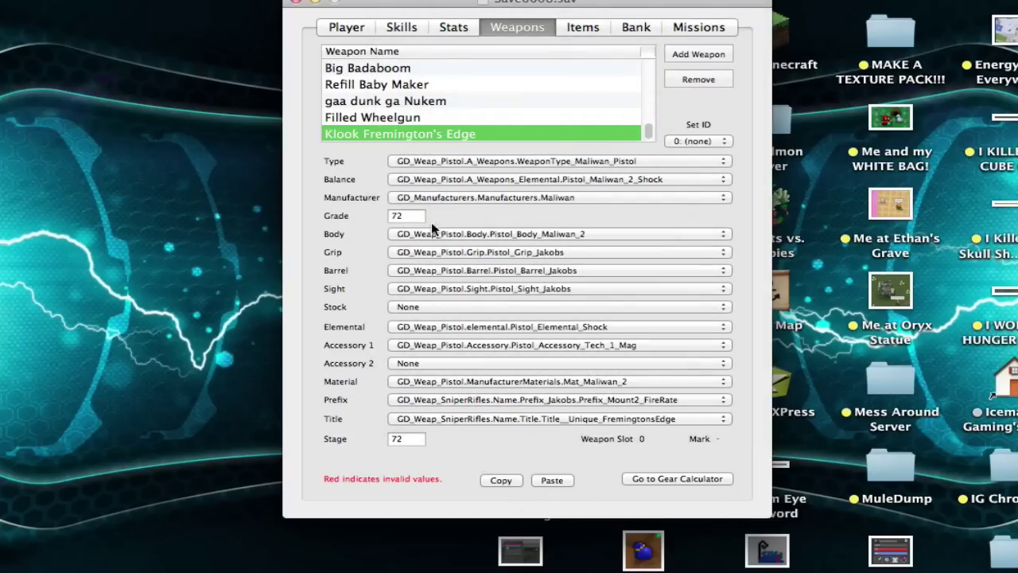
pyautogui.scroll(5, 374, 102)
pyautogui.scroll(-5, 371, 125)
# Delete the Klook Fremington's Edge weapon from the save's weapon list.
pyautogui.click(699, 73)
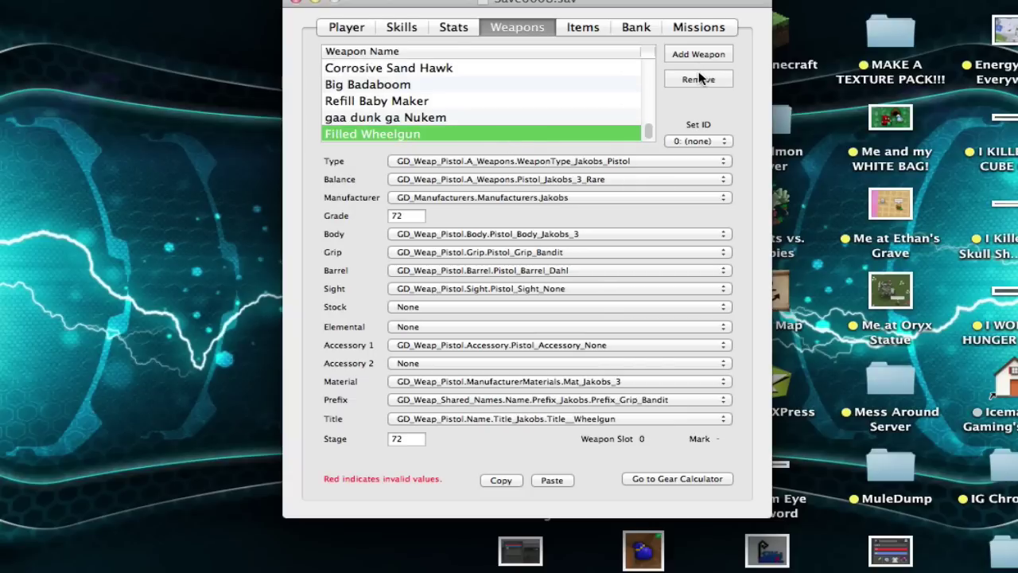
pyautogui.scroll(5, 409, 115)
pyautogui.scroll(-5, 408, 117)
# Inspect the gaa dunk ga Nukem launcher, then the Double Penetrating Unkempt Harold pistol.
pyautogui.click(418, 113)
pyautogui.scroll(5, 430, 117)
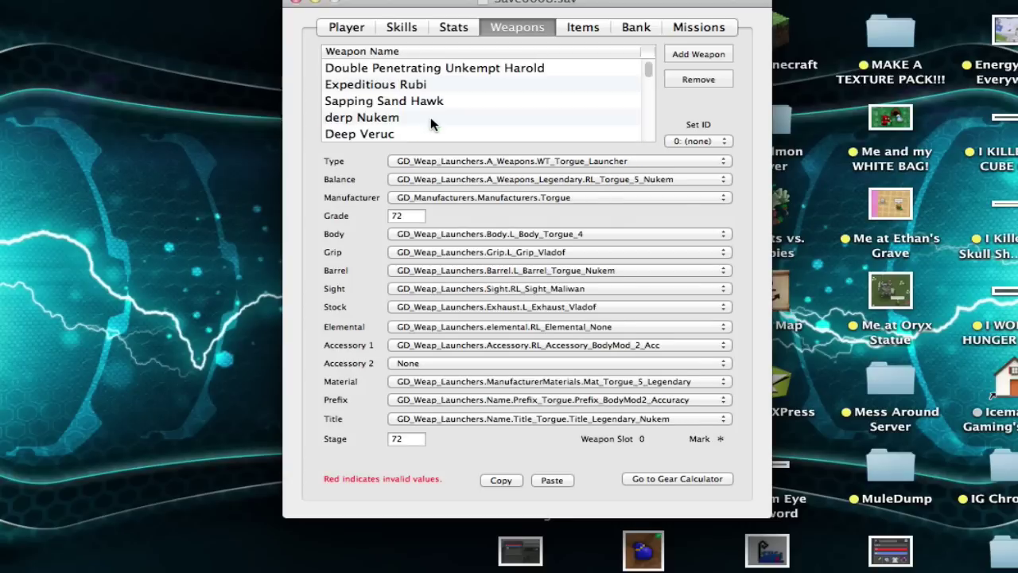
pyautogui.click(430, 69)
pyautogui.moveTo(431, 69)
pyautogui.mouseDown()
pyautogui.moveTo(438, 120)
pyautogui.moveTo(434, 61)
pyautogui.mouseUp()
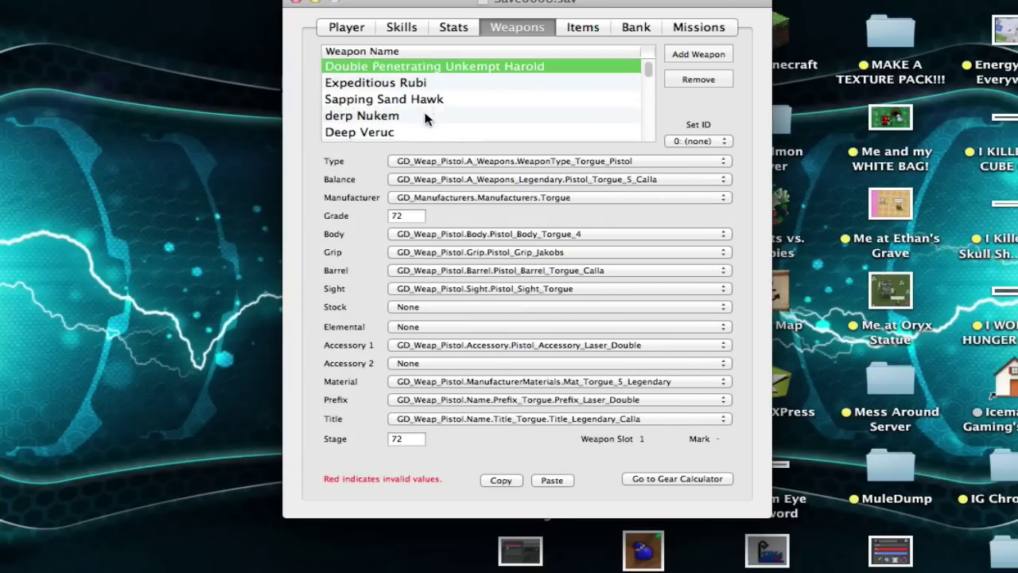
pyautogui.scroll(-5, 428, 127)
pyautogui.scroll(5, 428, 127)
pyautogui.scroll(-5, 429, 127)
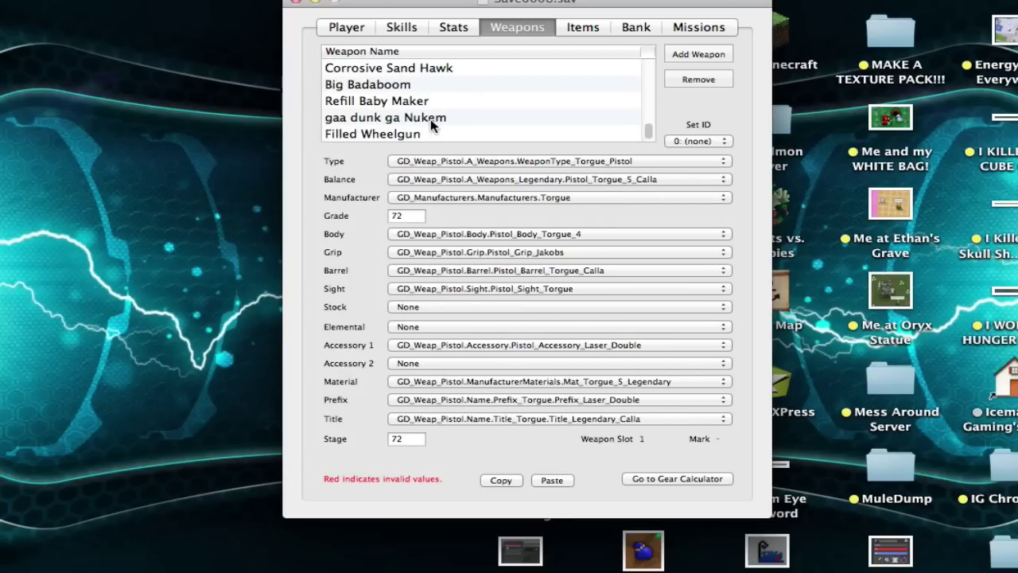
pyautogui.scroll(5, 434, 117)
pyautogui.scroll(-5, 398, 103)
pyautogui.scroll(5, 413, 87)
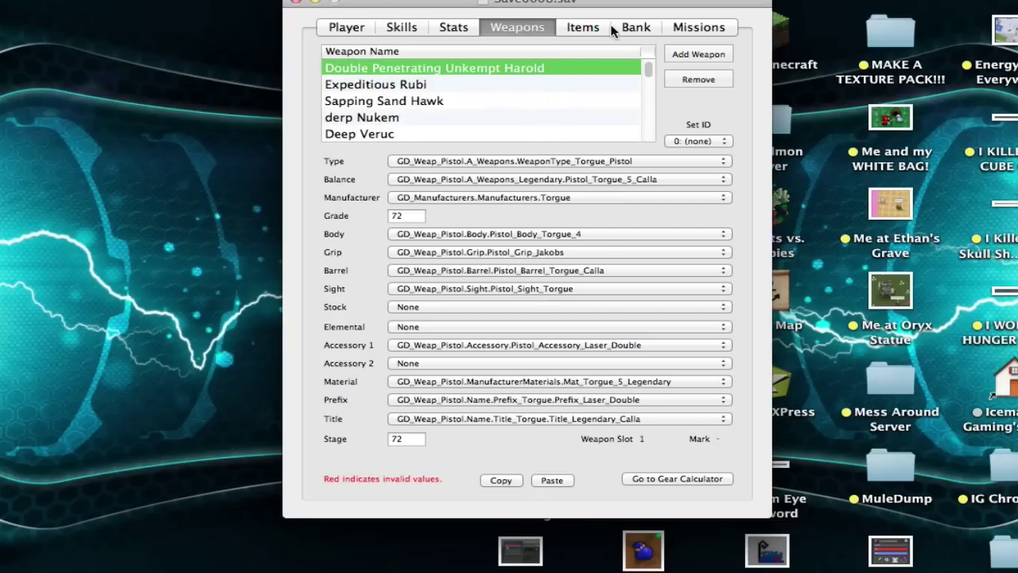
# Browse the save's item list, switching briefly back to the weapon list.
pyautogui.click(564, 27)
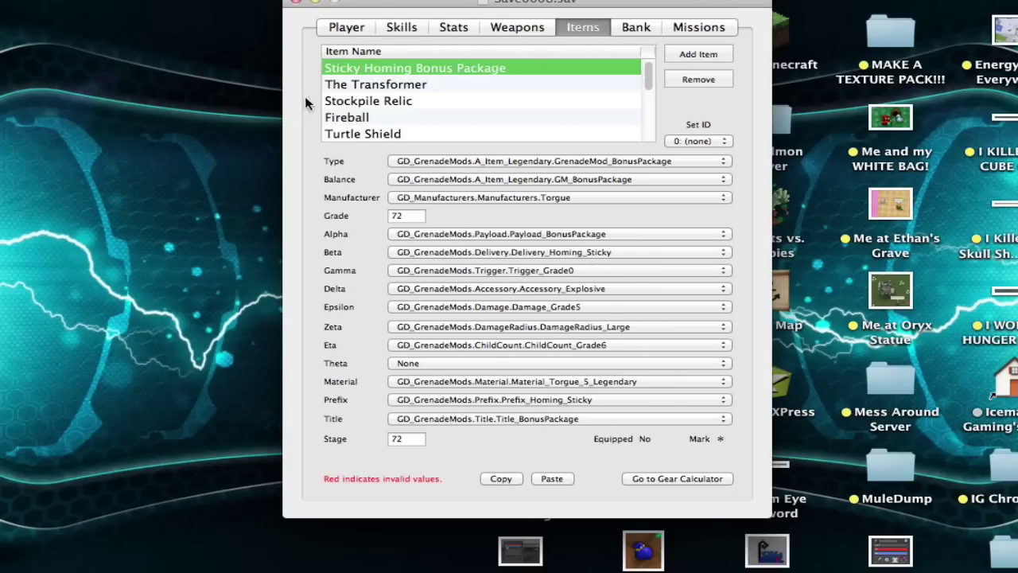
pyautogui.scroll(-5, 366, 107)
pyautogui.scroll(5, 402, 111)
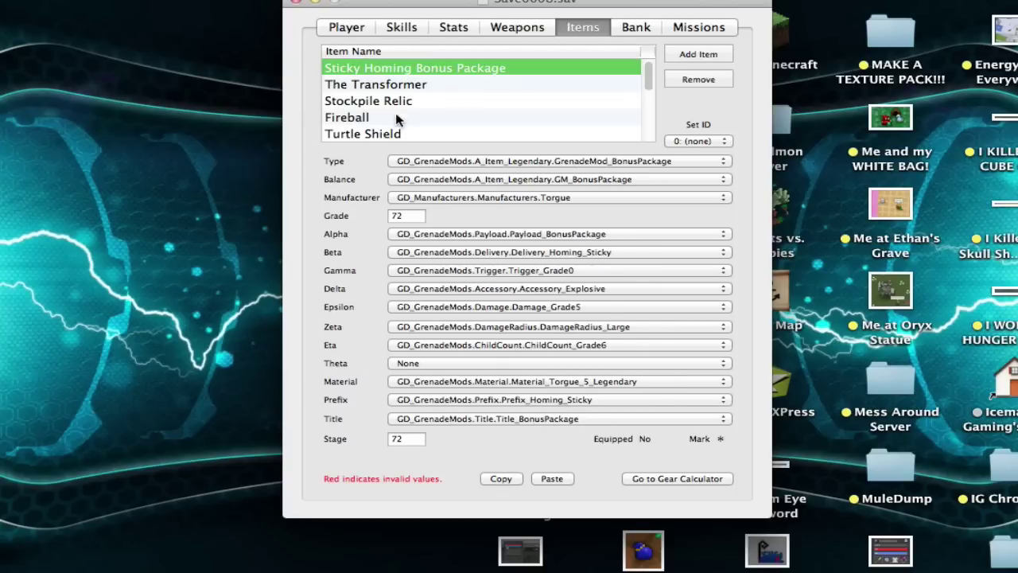
pyautogui.click(526, 27)
pyautogui.click(586, 27)
pyautogui.scroll(-5, 410, 77)
pyautogui.scroll(5, 411, 83)
# Scroll through the bank storage list, then go to the Missions page.
pyautogui.click(628, 27)
pyautogui.scroll(-5, 401, 102)
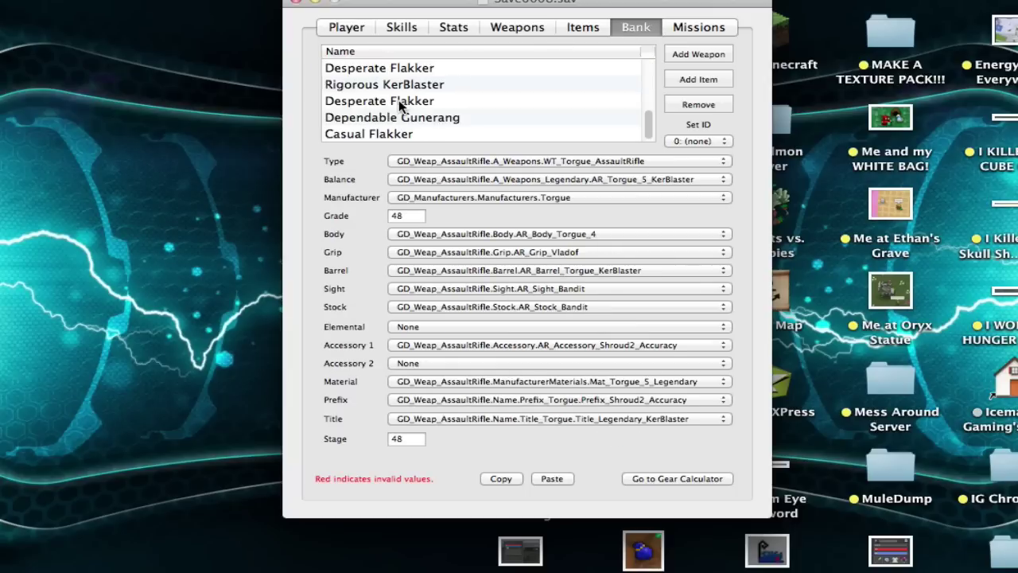
pyautogui.scroll(5, 401, 104)
pyautogui.scroll(-5, 493, 103)
pyautogui.scroll(3, 526, 95)
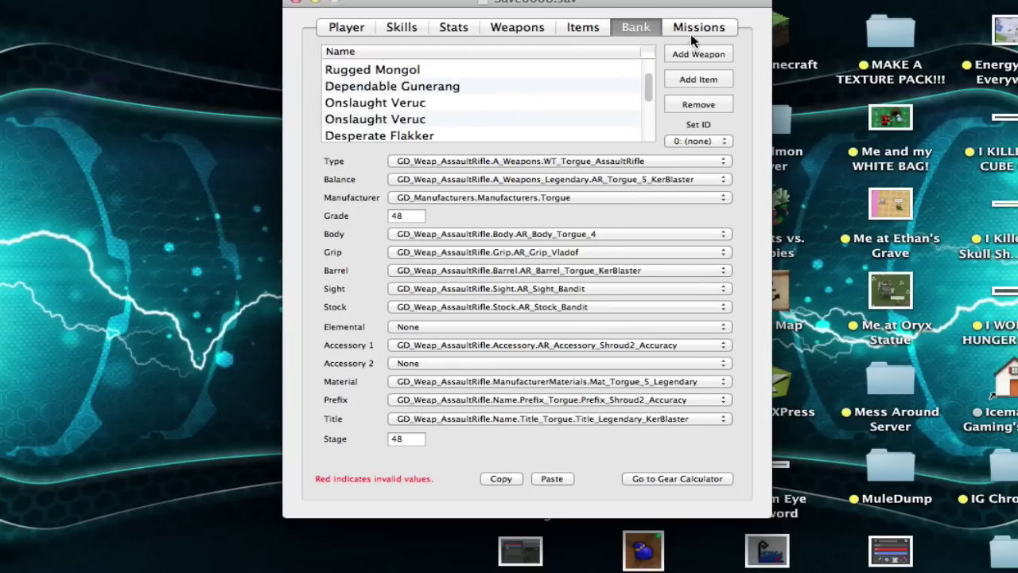
pyautogui.click(693, 31)
# Compare the Normal, True Vault Hunter and Ultimate Vault Hunter mission lists, reversing the level order.
pyautogui.click(409, 80)
pyautogui.click(412, 93)
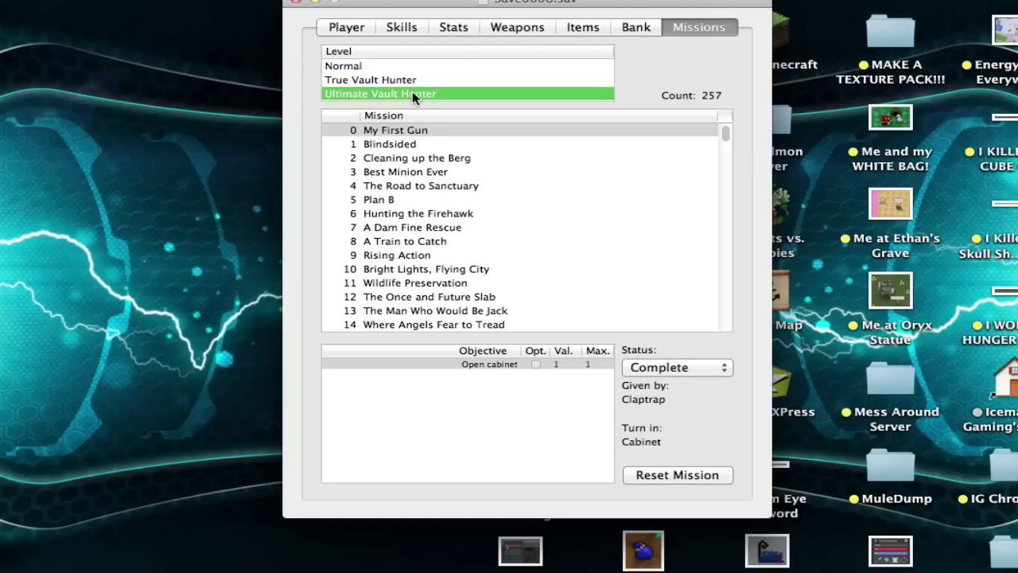
pyautogui.scroll(-20, 452, 261)
pyautogui.moveTo(724, 245); pyautogui.dragTo(725, 130)
pyautogui.click(407, 66)
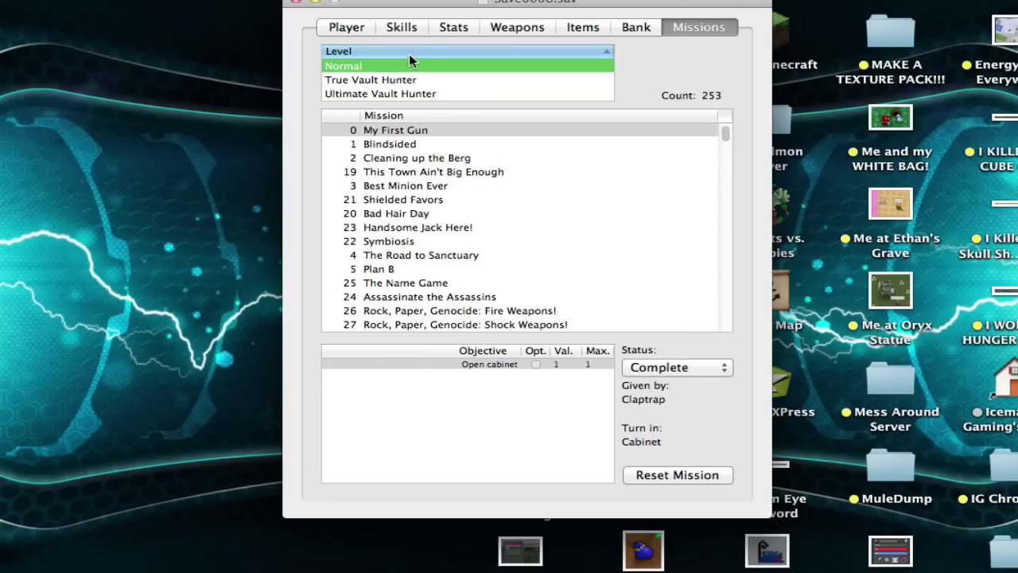
pyautogui.click(408, 52)
pyautogui.click(430, 79)
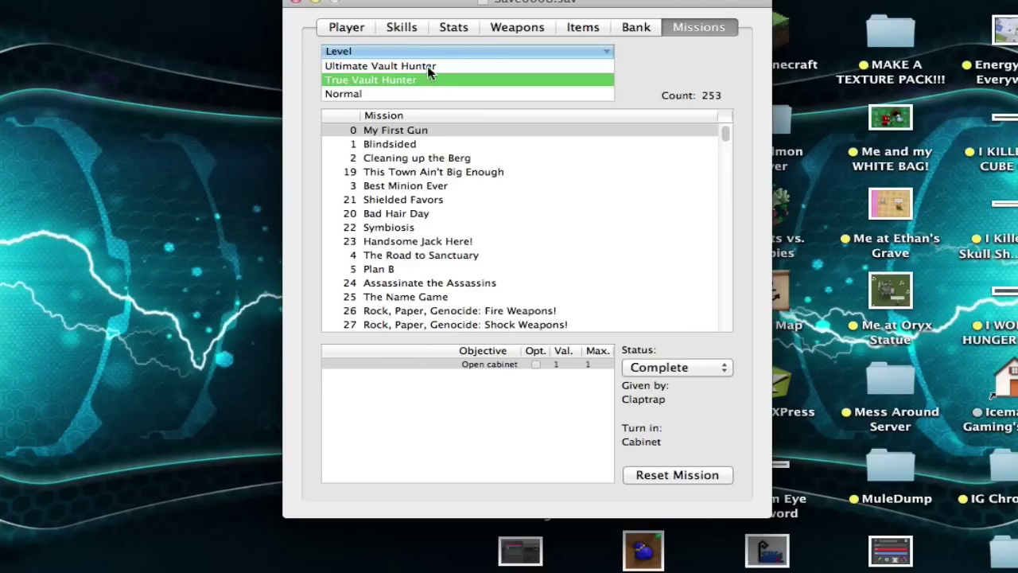
pyautogui.click(427, 66)
pyautogui.click(430, 93)
pyautogui.click(429, 79)
pyautogui.click(429, 66)
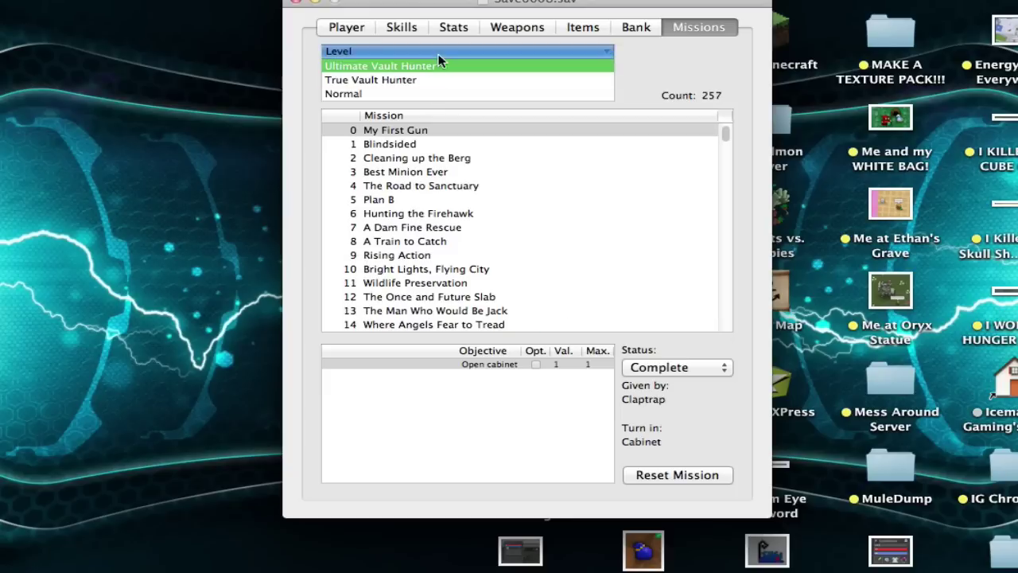
pyautogui.click(437, 51)
pyautogui.scroll(-20, 429, 262)
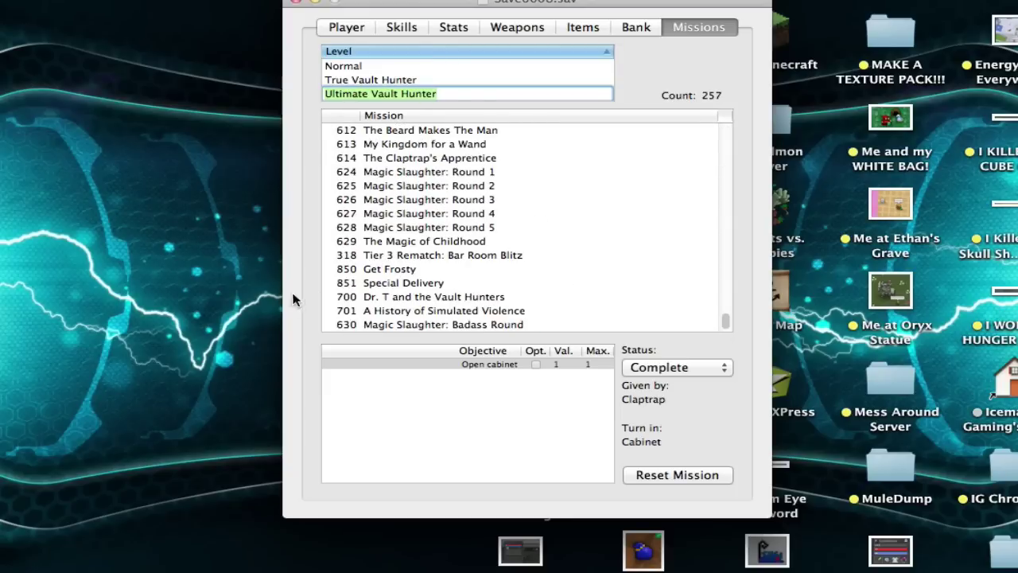
pyautogui.scroll(15, 342, 272)
# Edit the Ultimate Vault Hunter level name and restore it unchanged.
pyautogui.write('x')
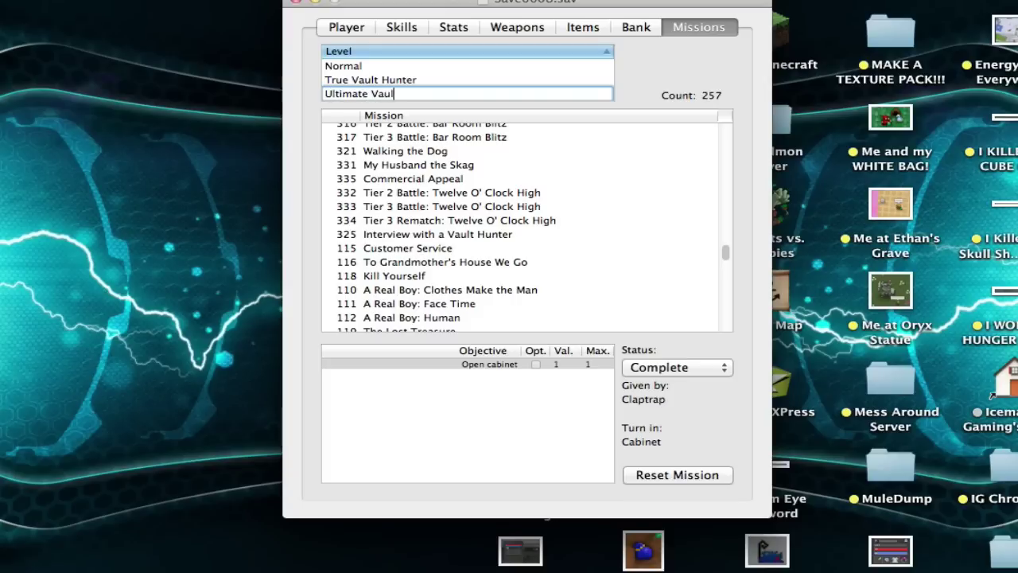
pyautogui.press('BackSpace')
pyautogui.press('BackSpace')
pyautogui.press('BackSpace')
pyautogui.press('super+a')
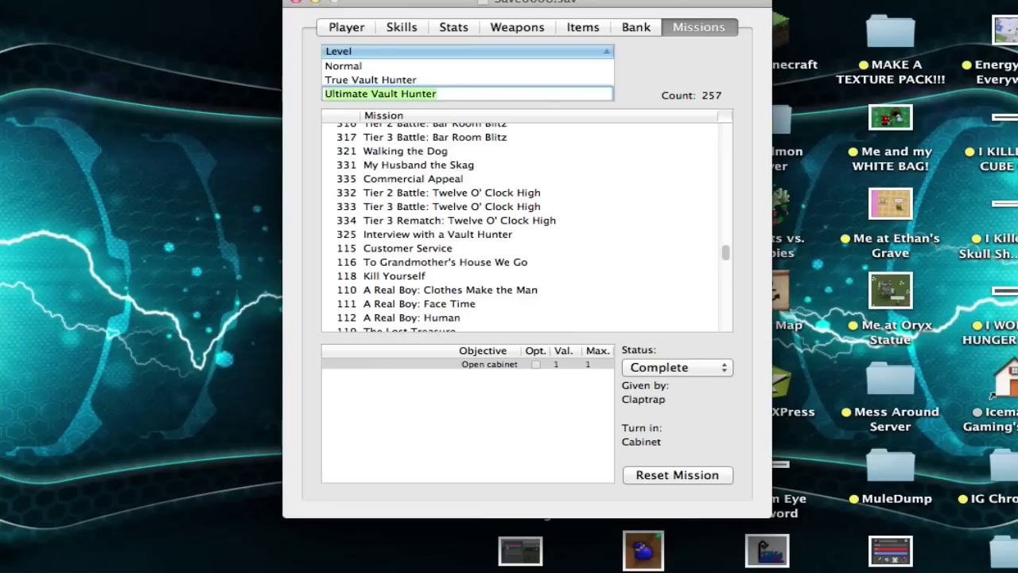
pyautogui.press('Return')
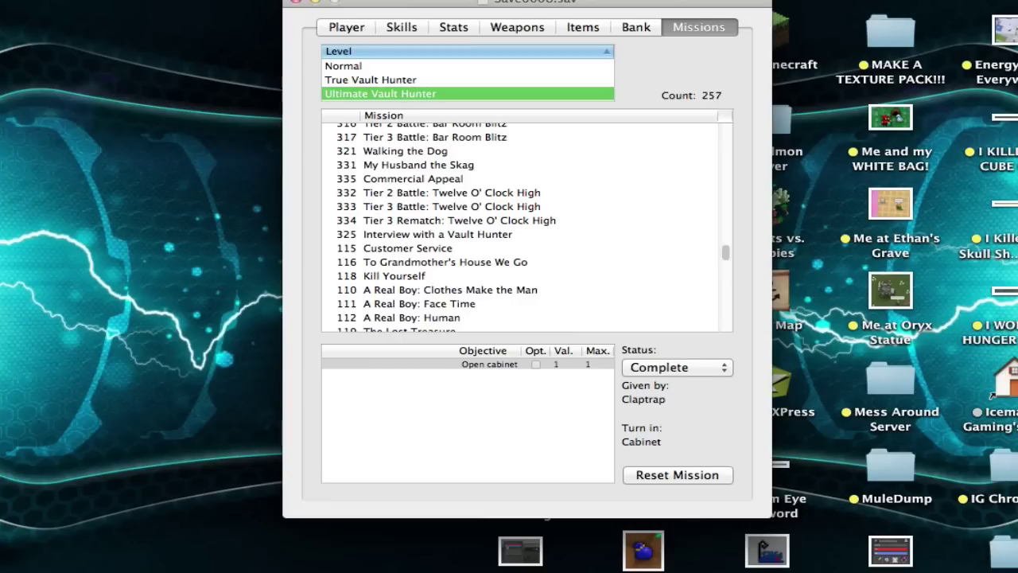
pyautogui.doubleClick(430, 94)
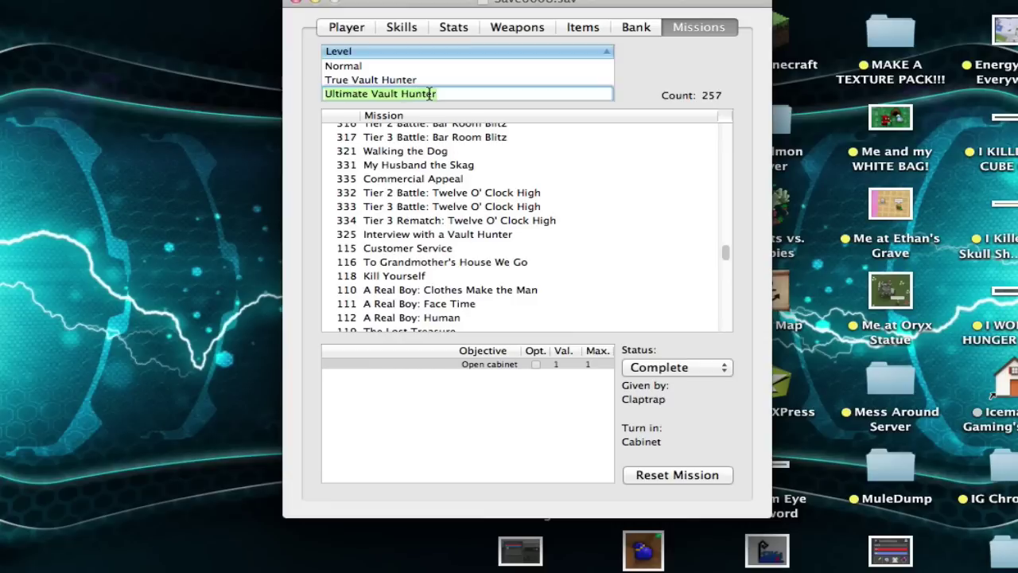
# Sort missions by name and set X Marks The Spot to Required objectives complete, then back to Complete.
pyautogui.click(467, 114)
pyautogui.click(470, 130)
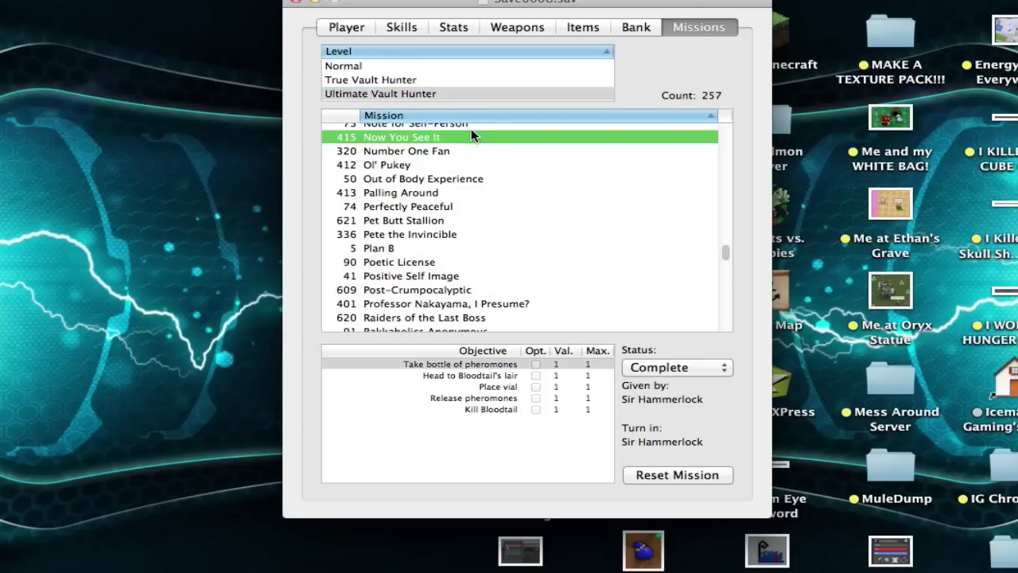
pyautogui.scroll(-15, 445, 191)
pyautogui.click(463, 213)
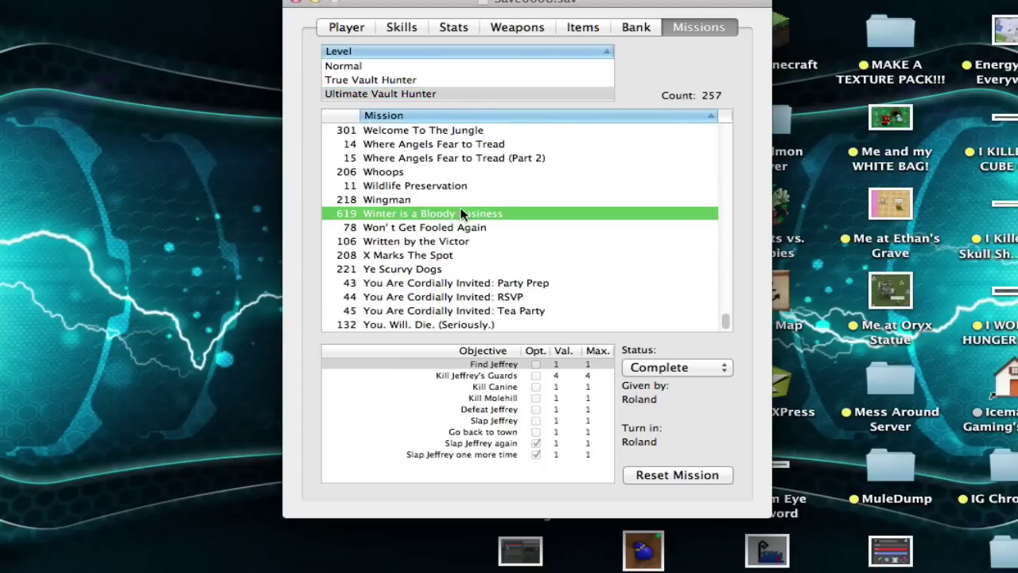
pyautogui.click(423, 255)
pyautogui.click(648, 367)
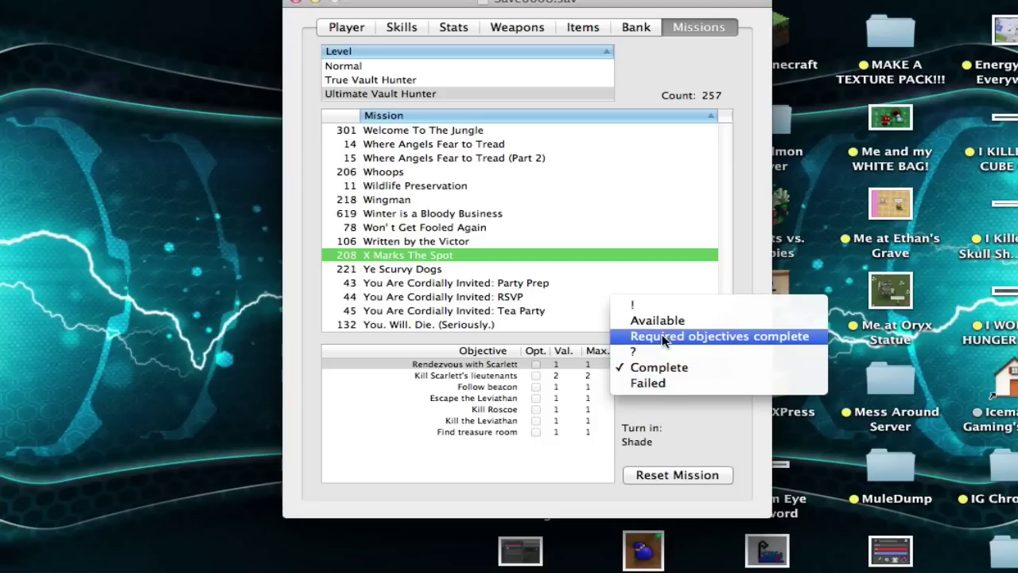
pyautogui.click(654, 336)
pyautogui.click(654, 367)
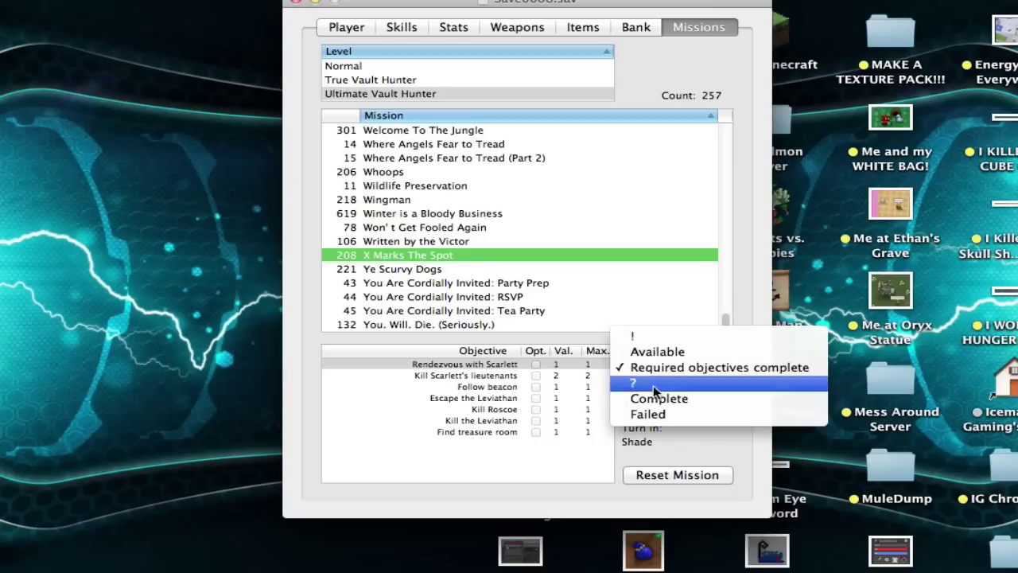
pyautogui.click(659, 396)
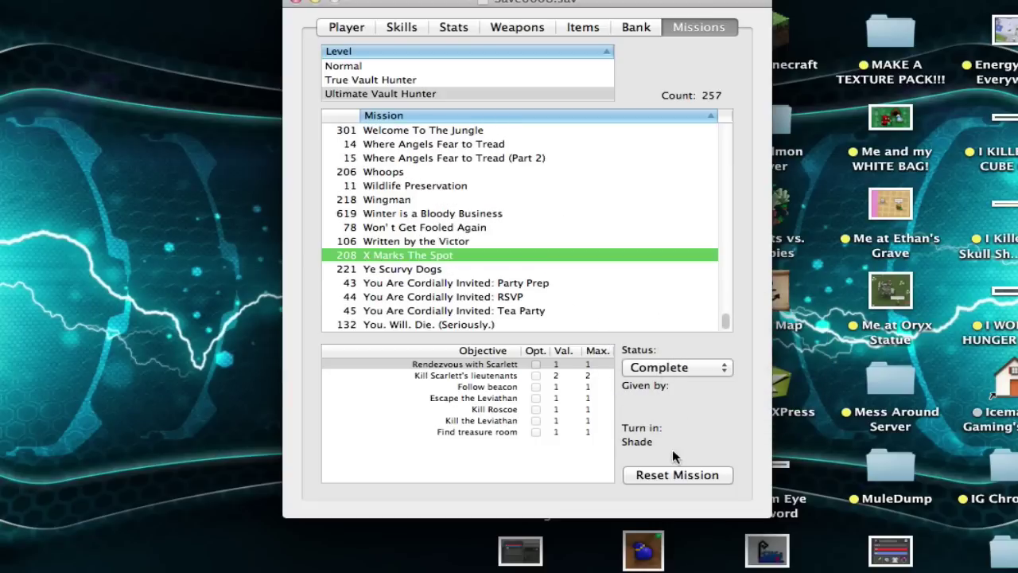
pyautogui.scroll(15, 623, 258)
# Show the Player page and move the Save0008.sav window fully into view.
pyautogui.click(345, 27)
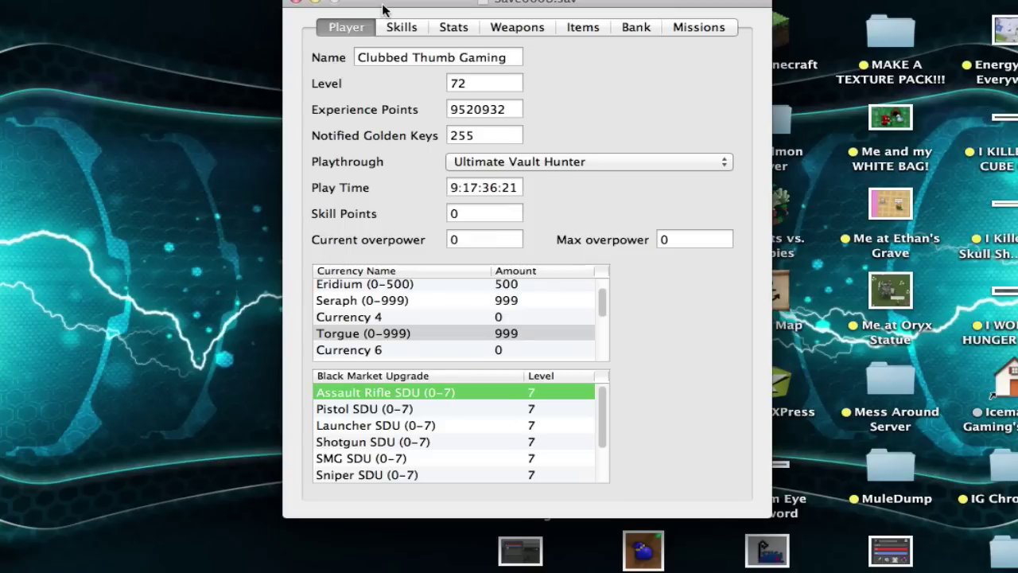
pyautogui.moveTo(384, 8); pyautogui.dragTo(366, 8)
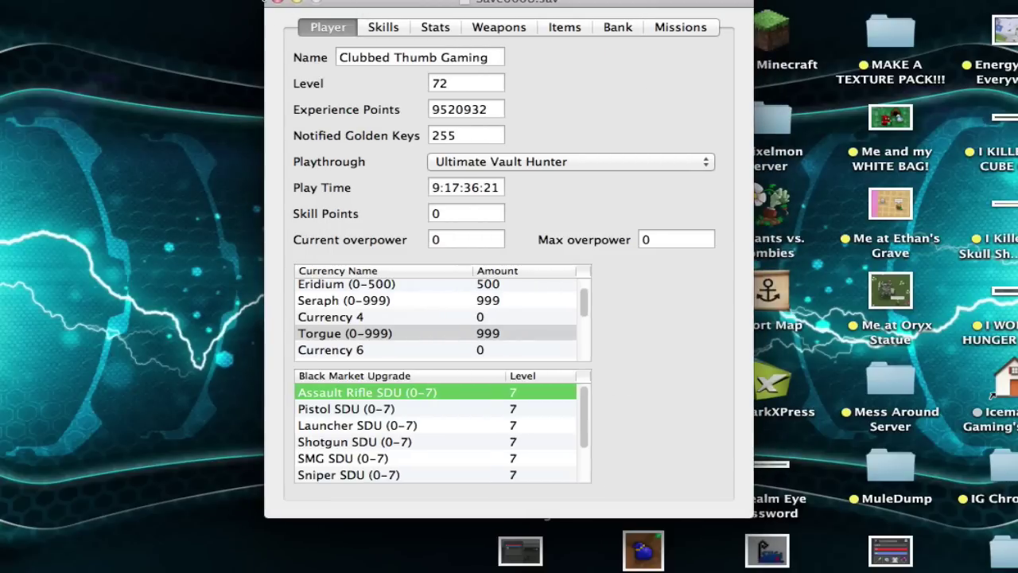
pyautogui.moveTo(401, 1); pyautogui.dragTo(411, 62)
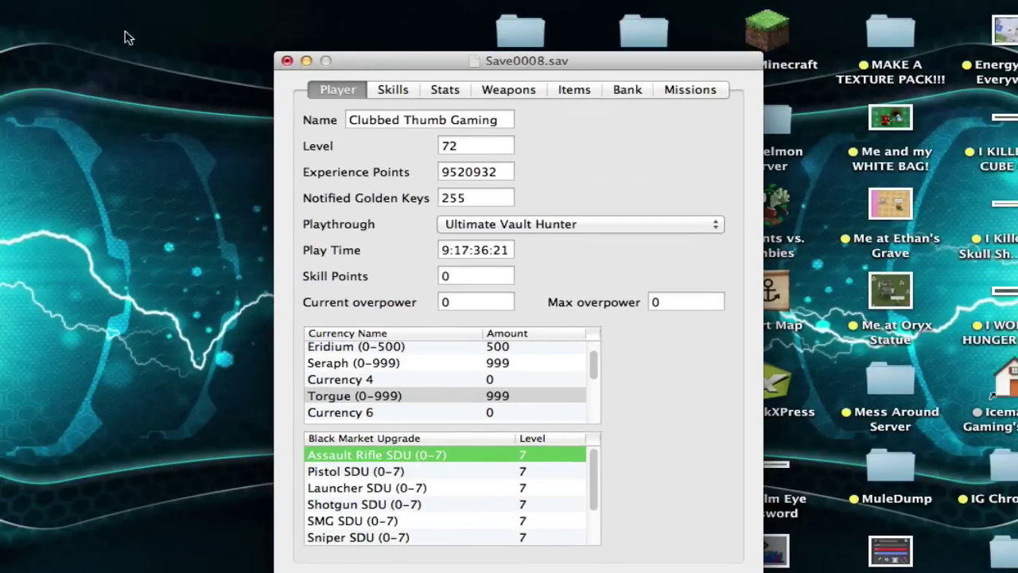